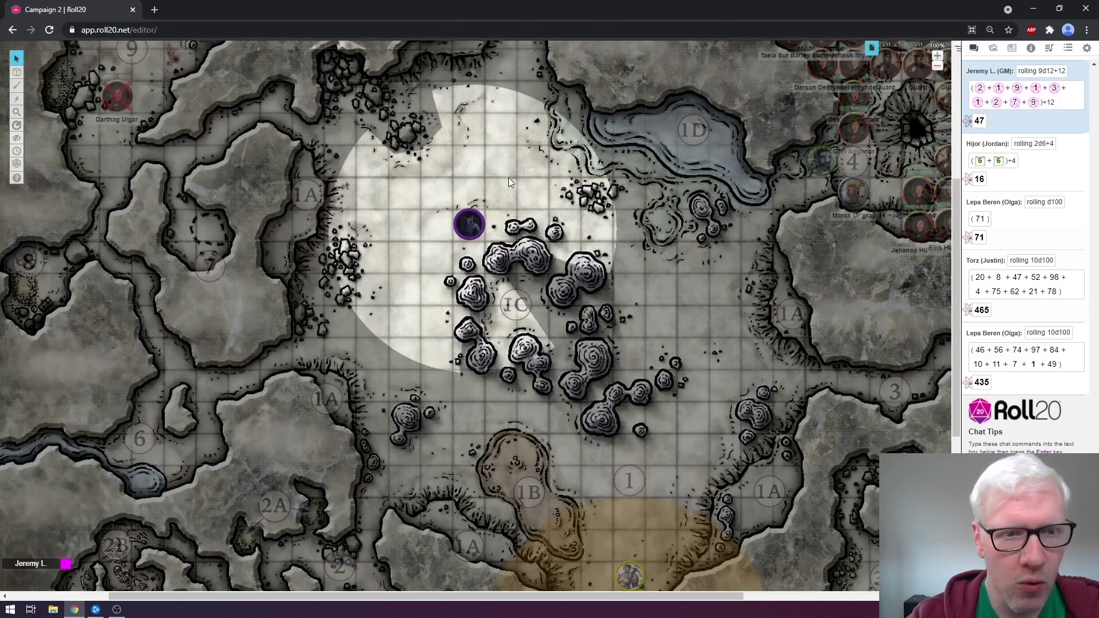
# Step: Open the Dripping Caves page's Dynamic Lighting settings, showing Explorer Mode on and GM Darkness Opacity 35%
pyautogui.moveTo(511, 153); pyautogui.dragTo(519, 167)
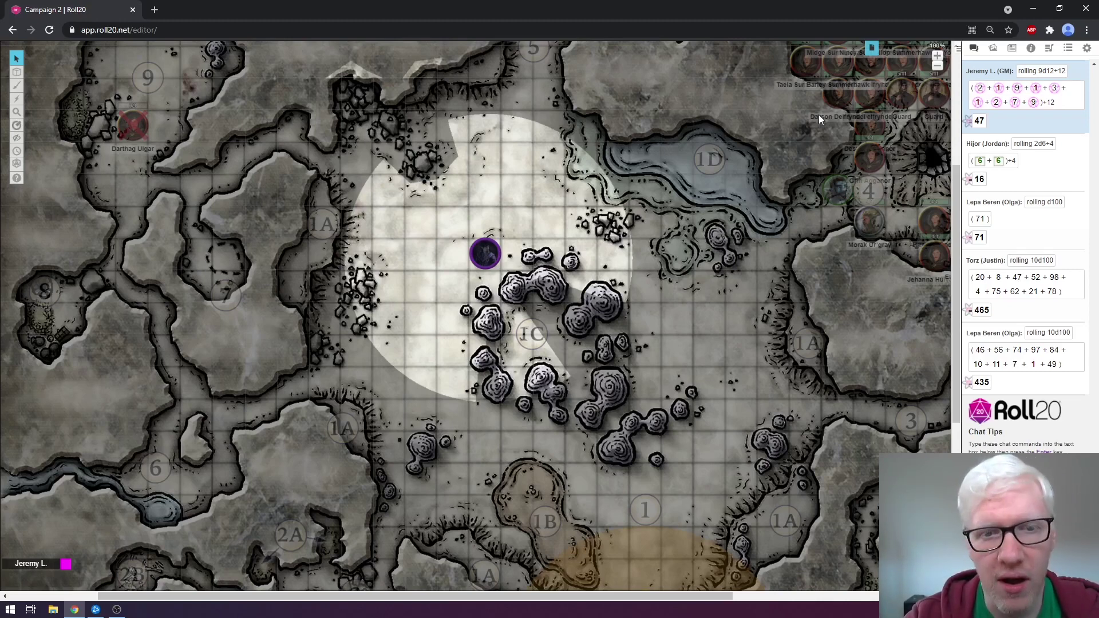
pyautogui.click(871, 50)
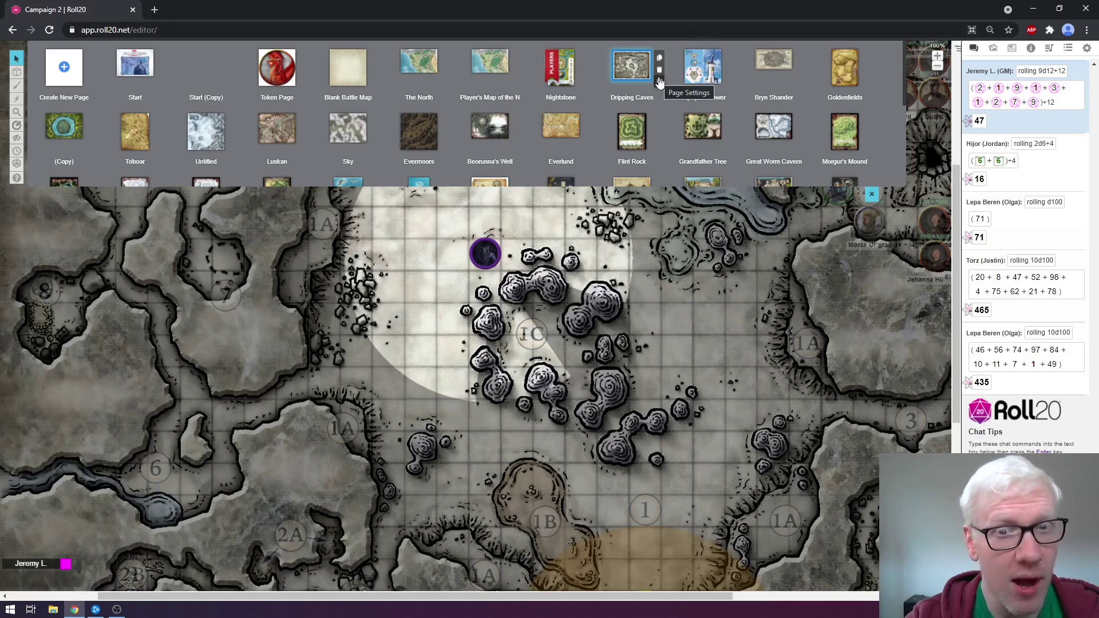
pyautogui.click(660, 81)
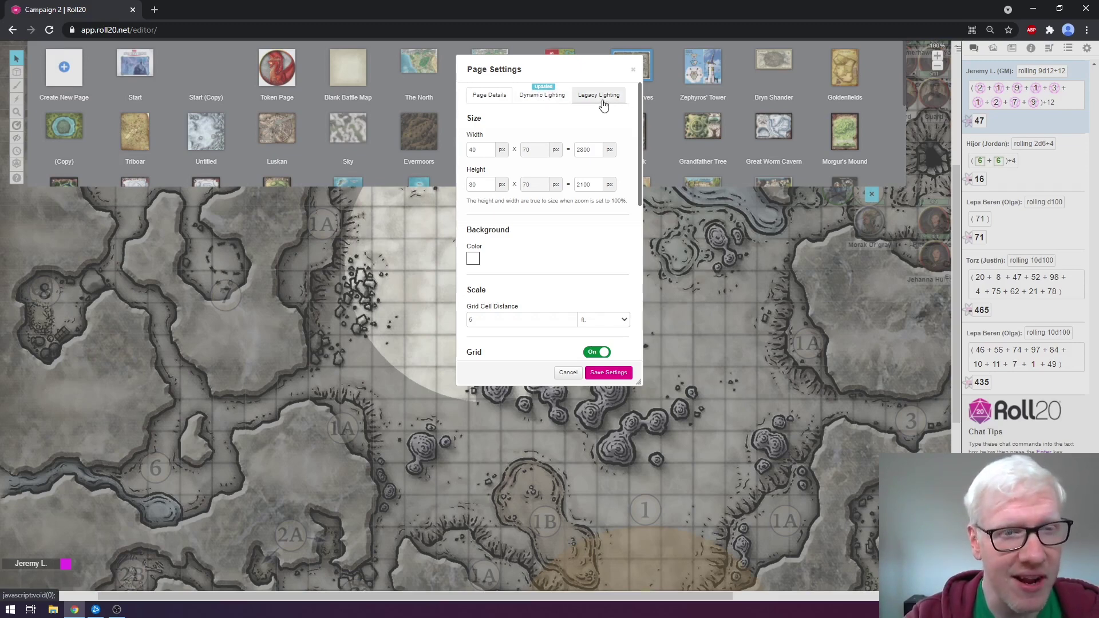
pyautogui.click(544, 98)
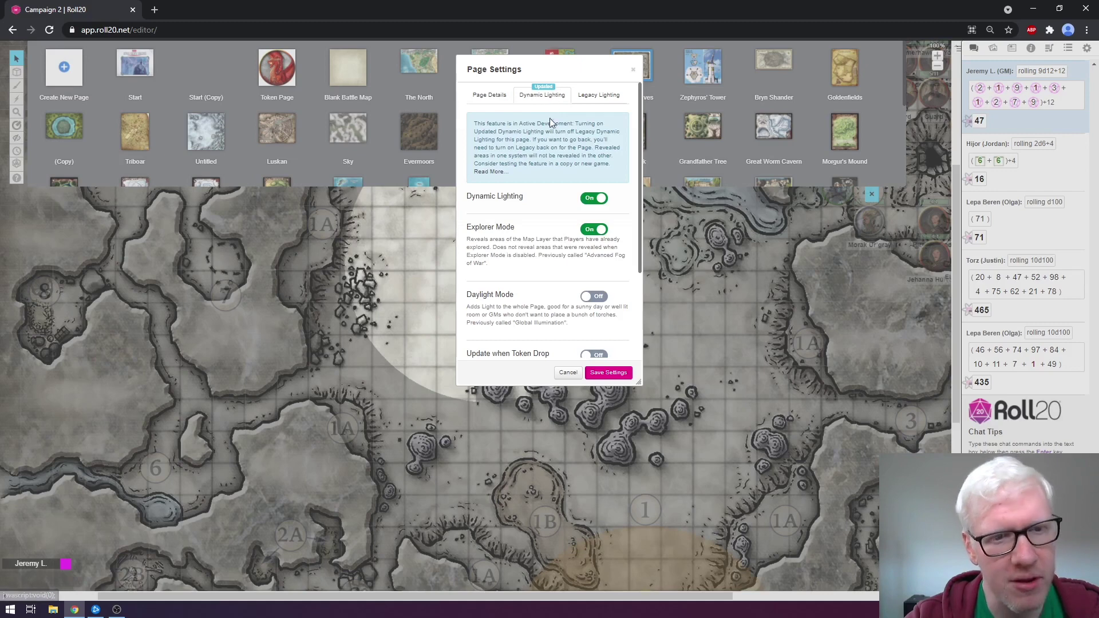
pyautogui.scroll(-1, 546, 198)
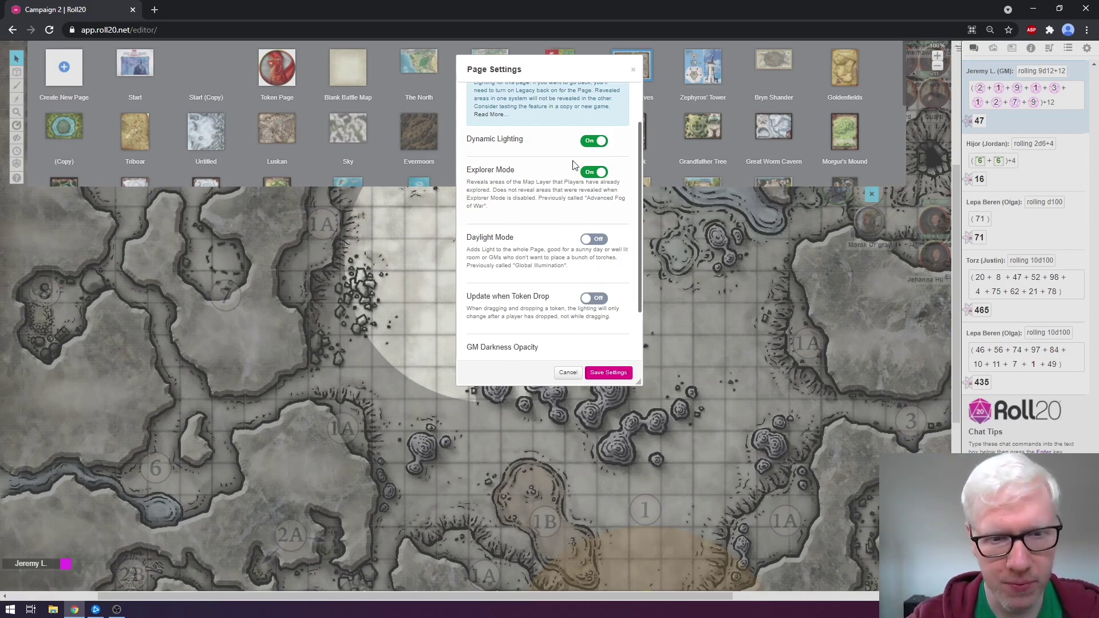
pyautogui.scroll(-1, 611, 157)
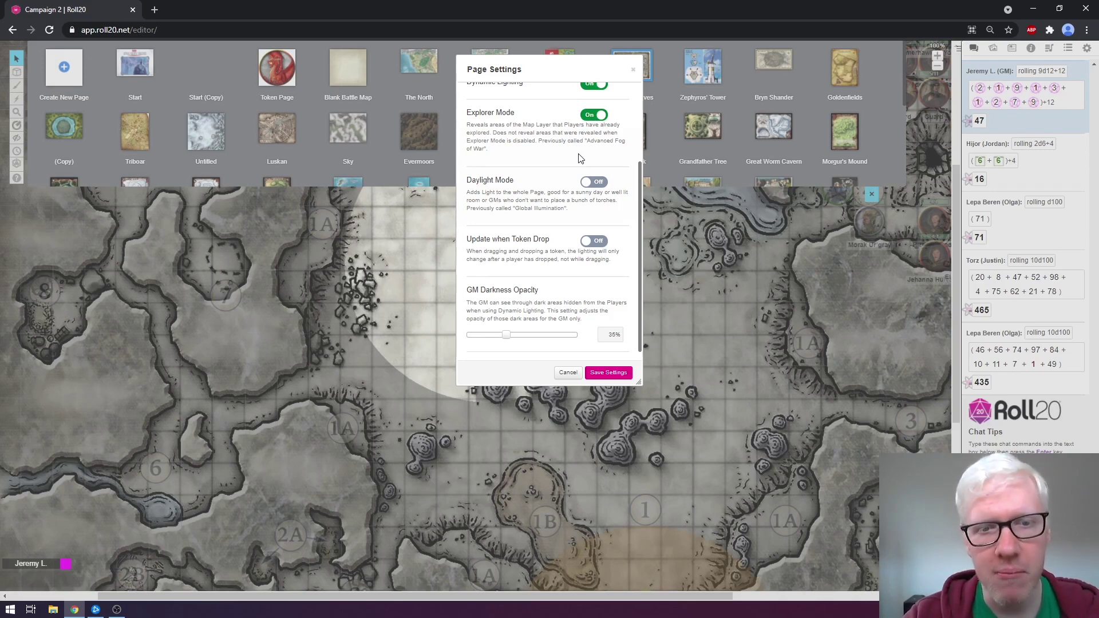
# Step: Toggle Update when Token Drop on and back off, then close the Dripping Caves page settings
pyautogui.scroll(-1, 584, 218)
pyautogui.click(593, 233)
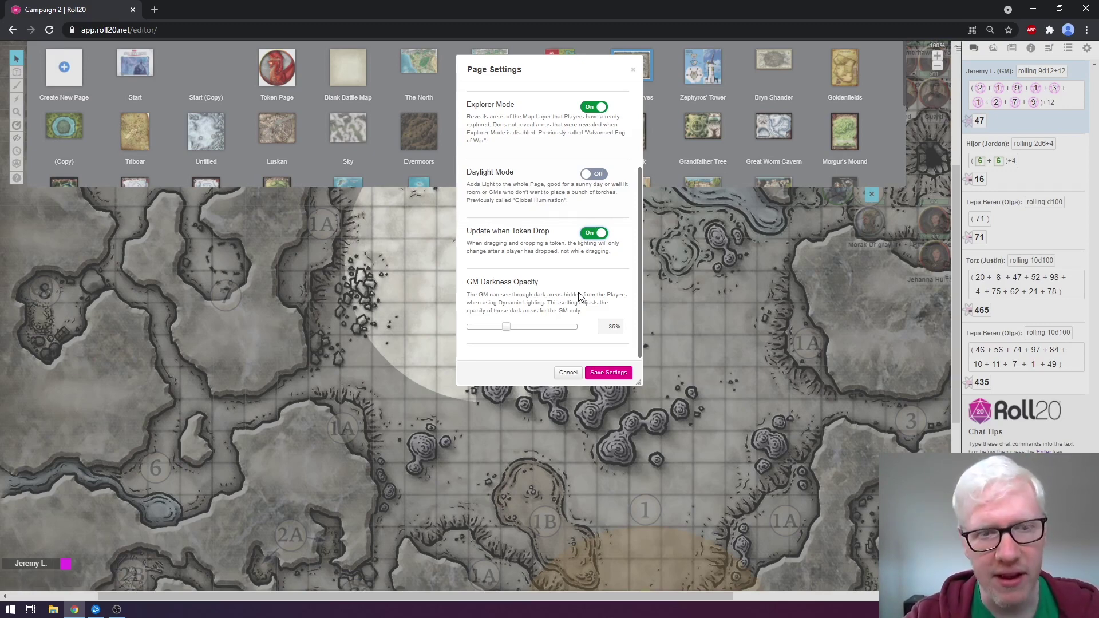
pyautogui.click(590, 232)
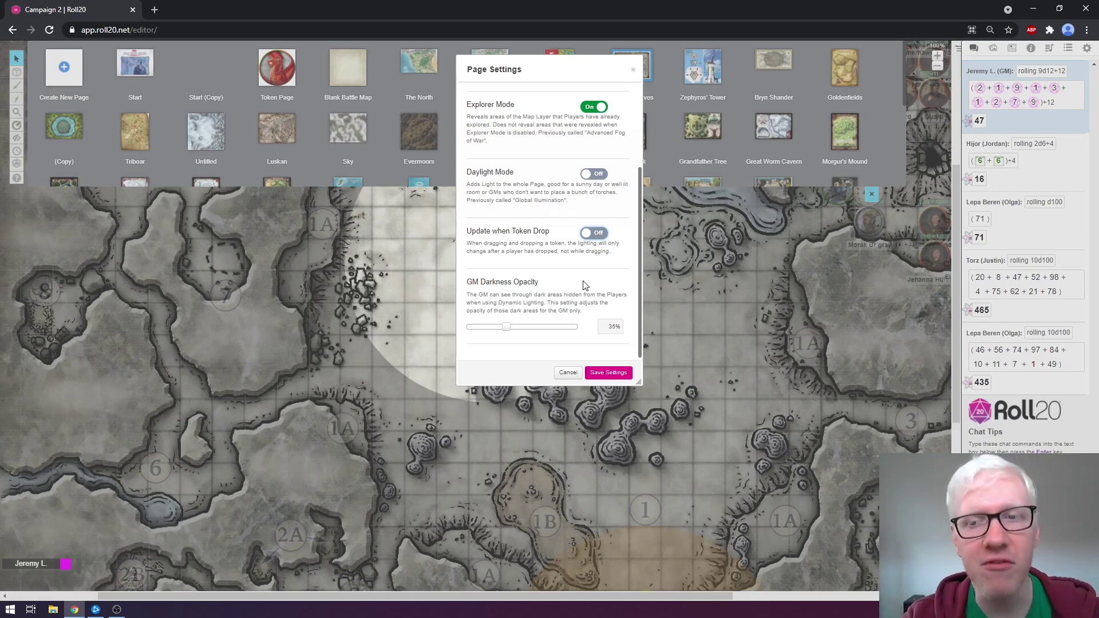
pyautogui.click(608, 373)
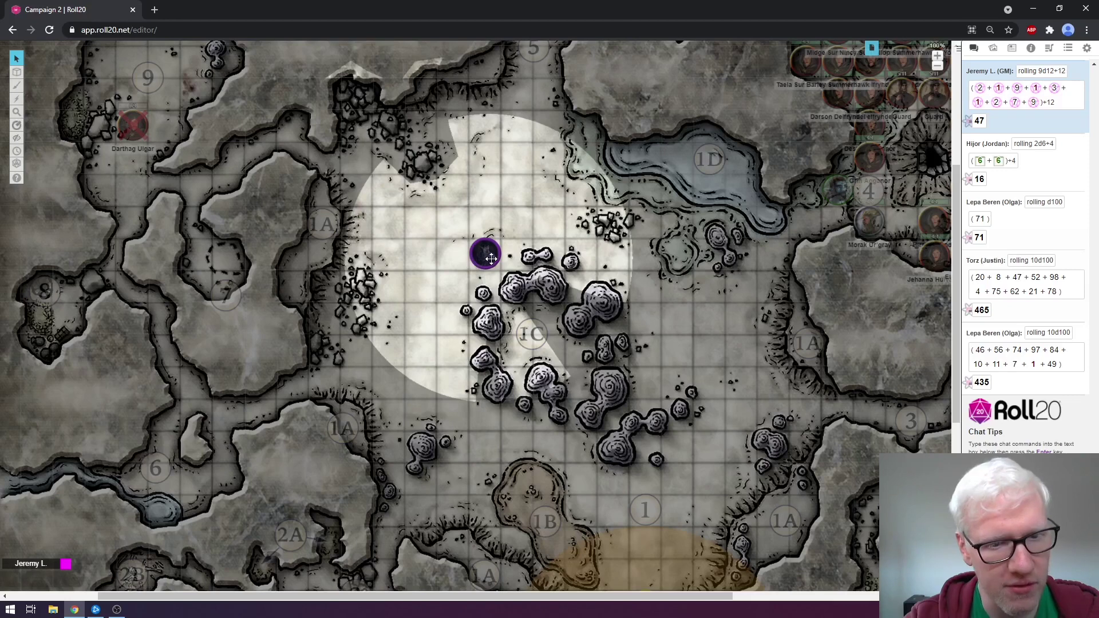
# Step: Open the BEARBRONIES token's Dynamic Lighting settings to view Vision and its 15 ft Bright Light
pyautogui.doubleClick(473, 259)
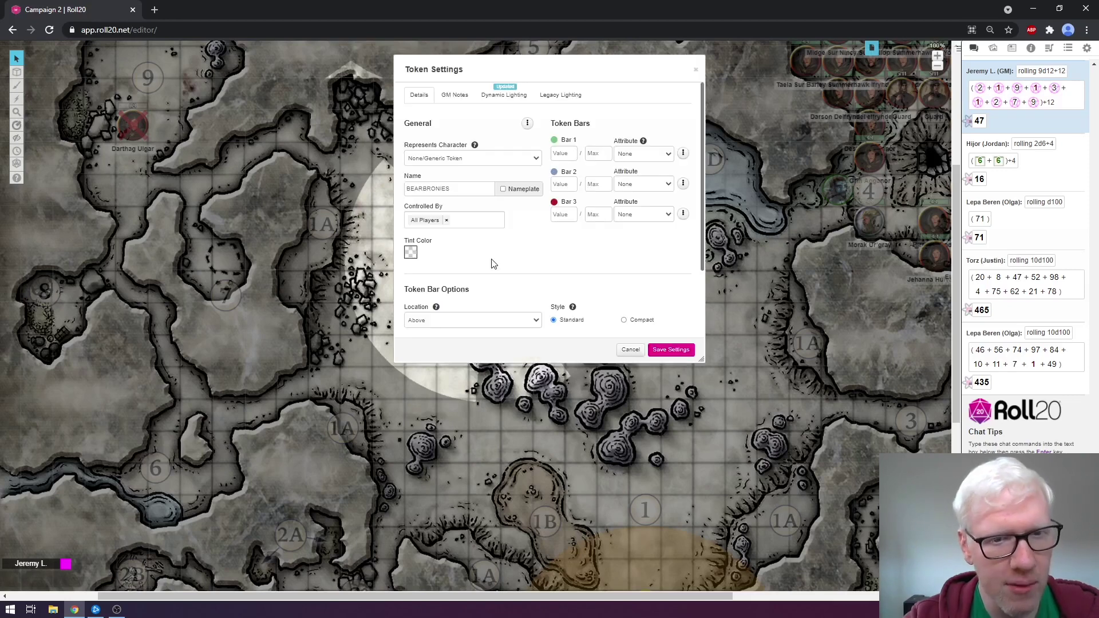
pyautogui.click(503, 99)
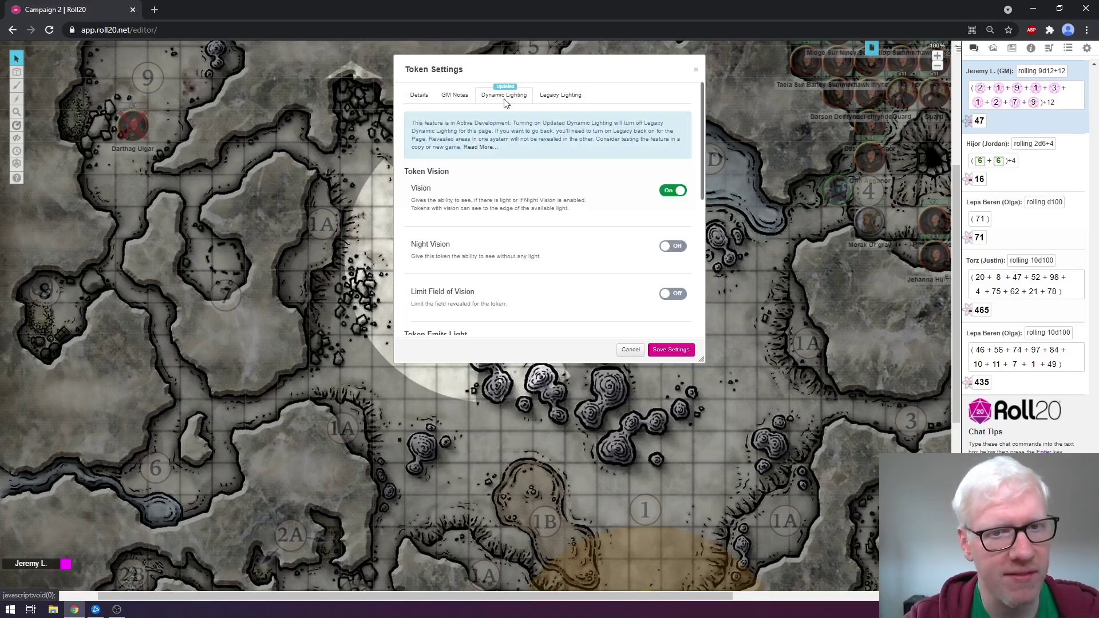
pyautogui.scroll(-1, 564, 229)
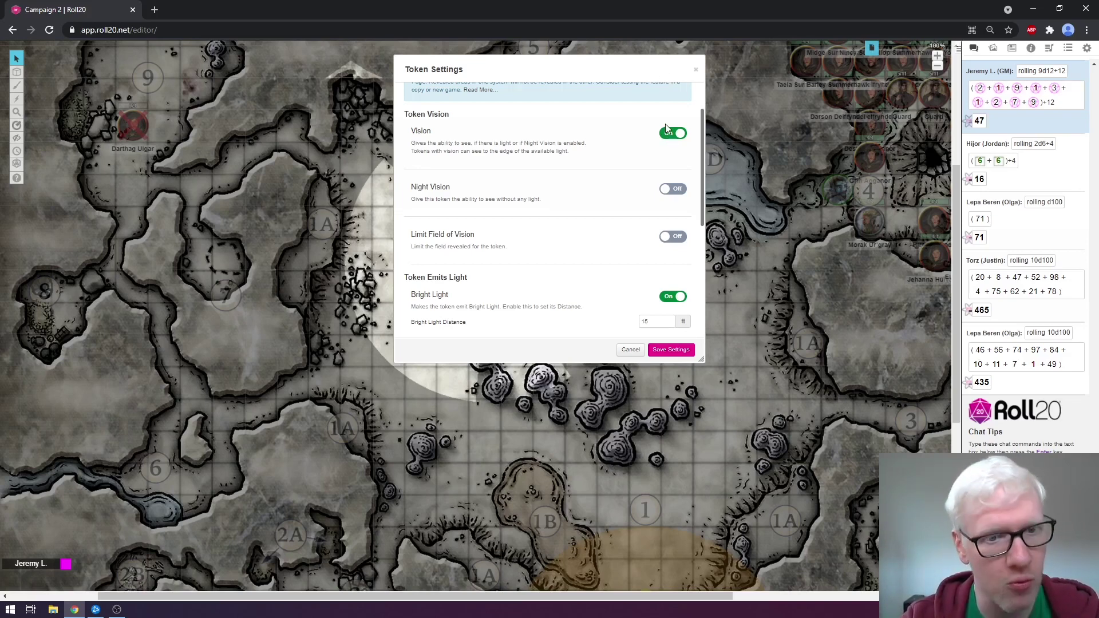
pyautogui.press('Tab')
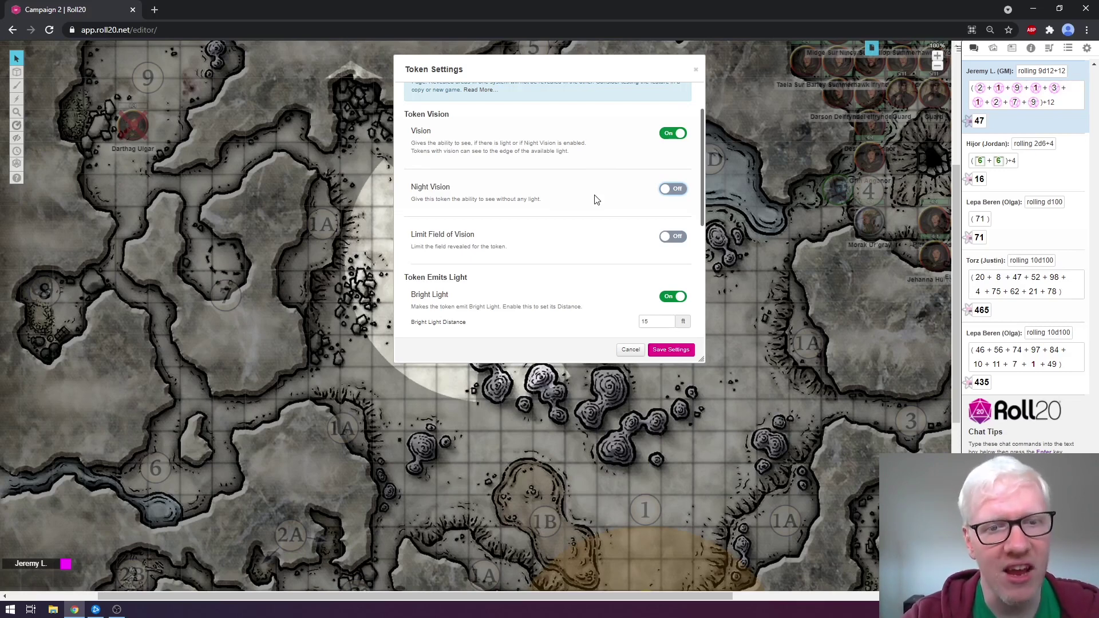
pyautogui.click(673, 190)
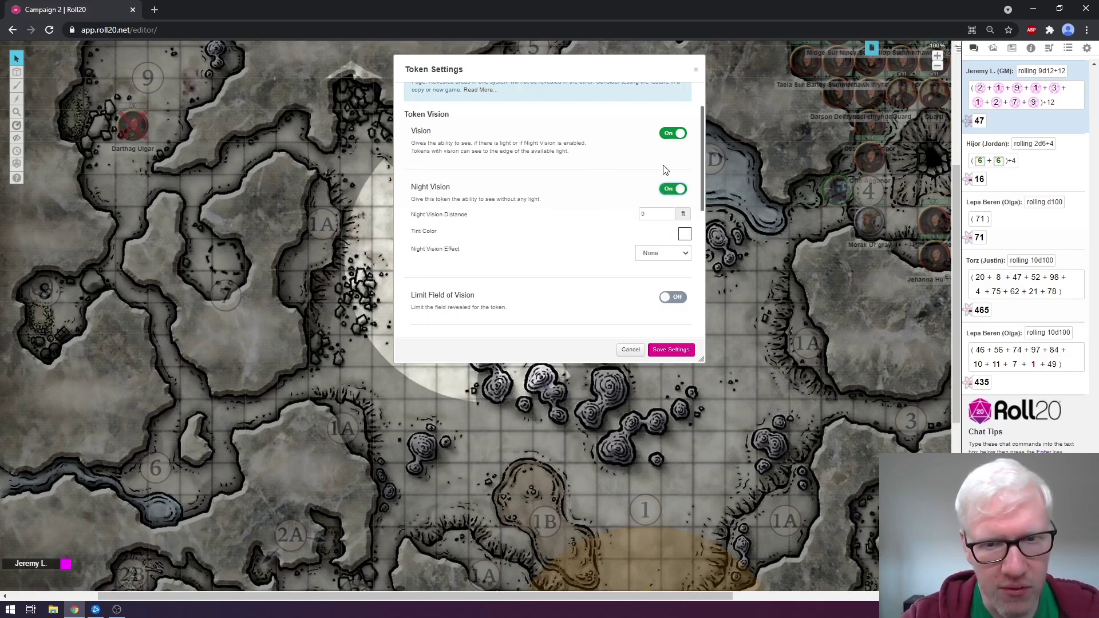
pyautogui.click(658, 215)
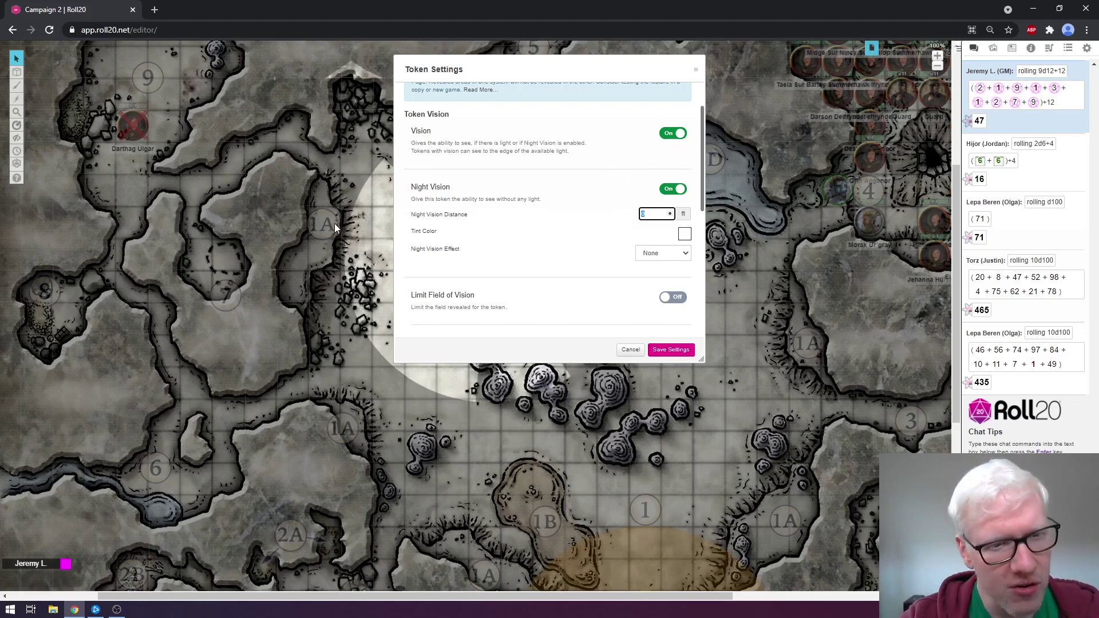
pyautogui.click(685, 234)
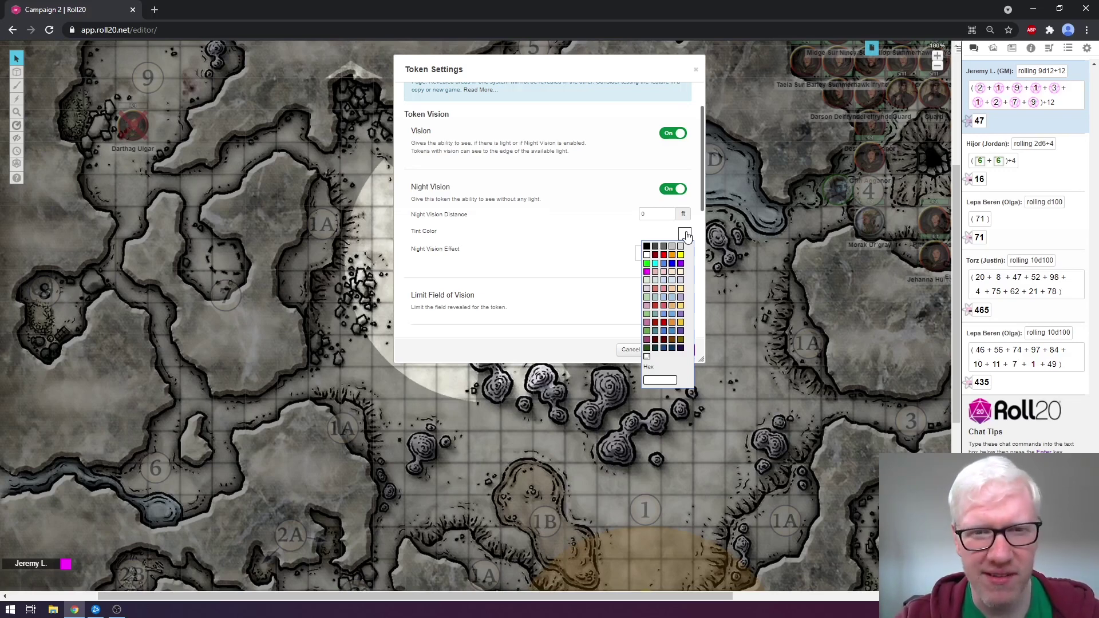
pyautogui.click(685, 236)
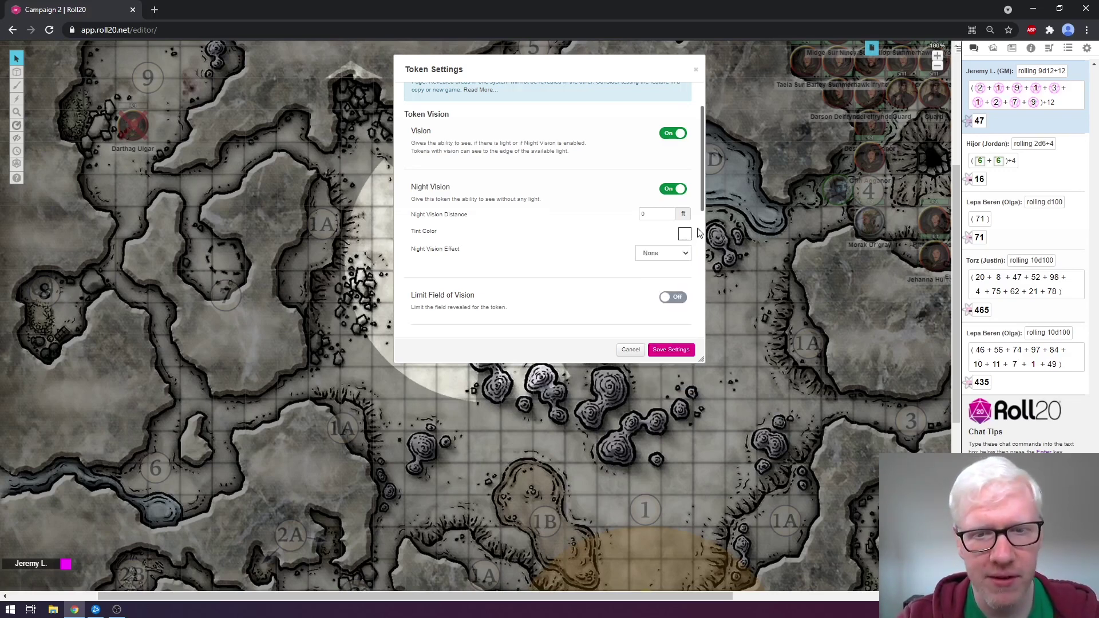
pyautogui.click(679, 254)
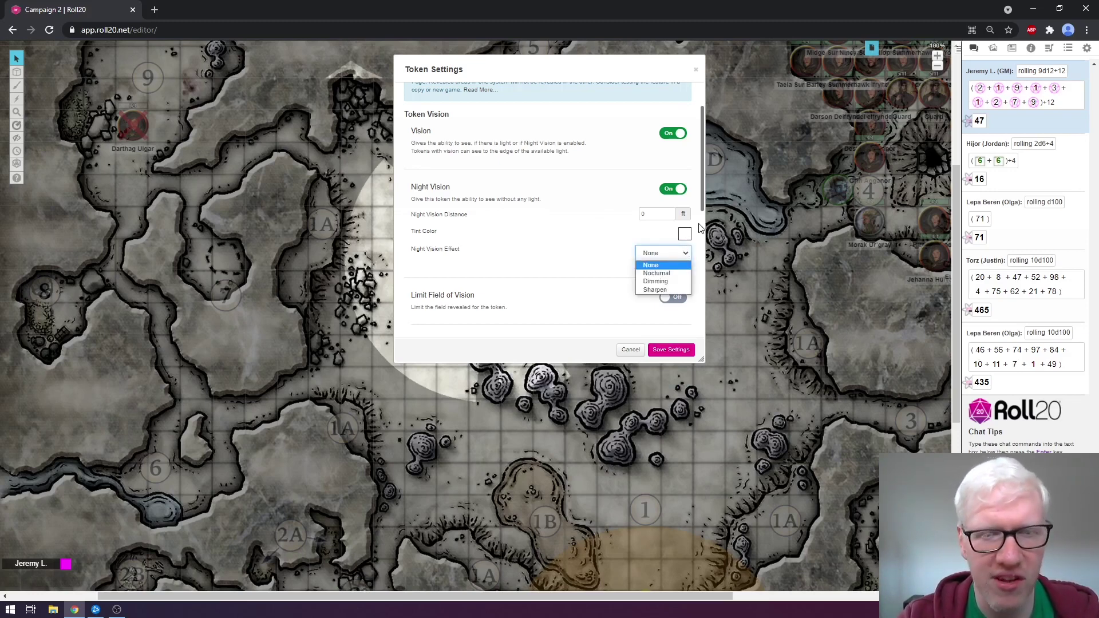
pyautogui.click(623, 226)
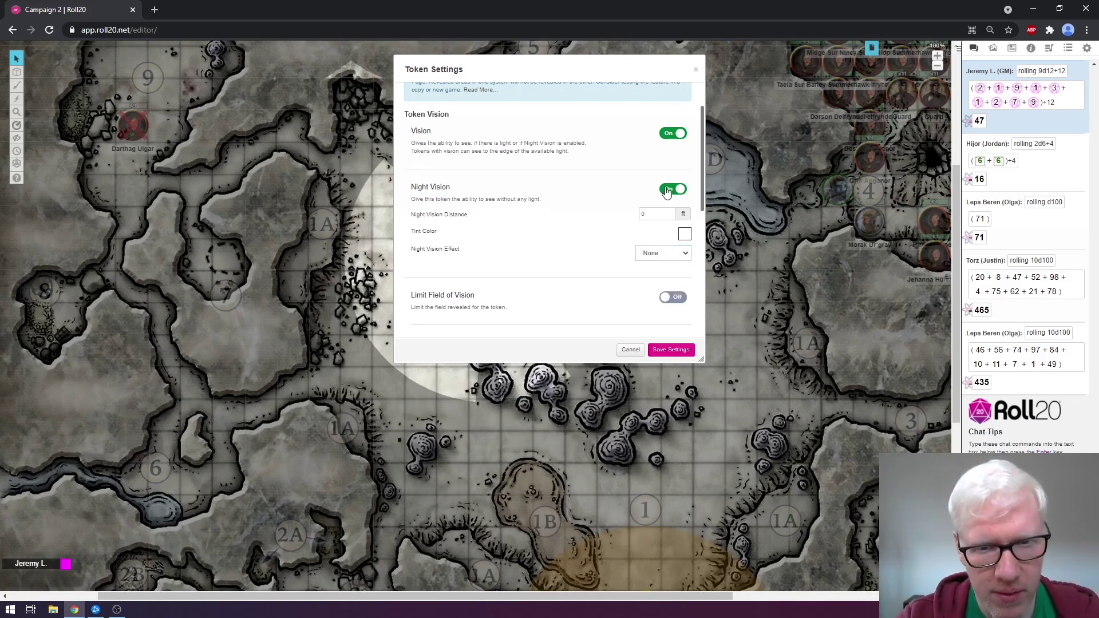
pyautogui.click(671, 190)
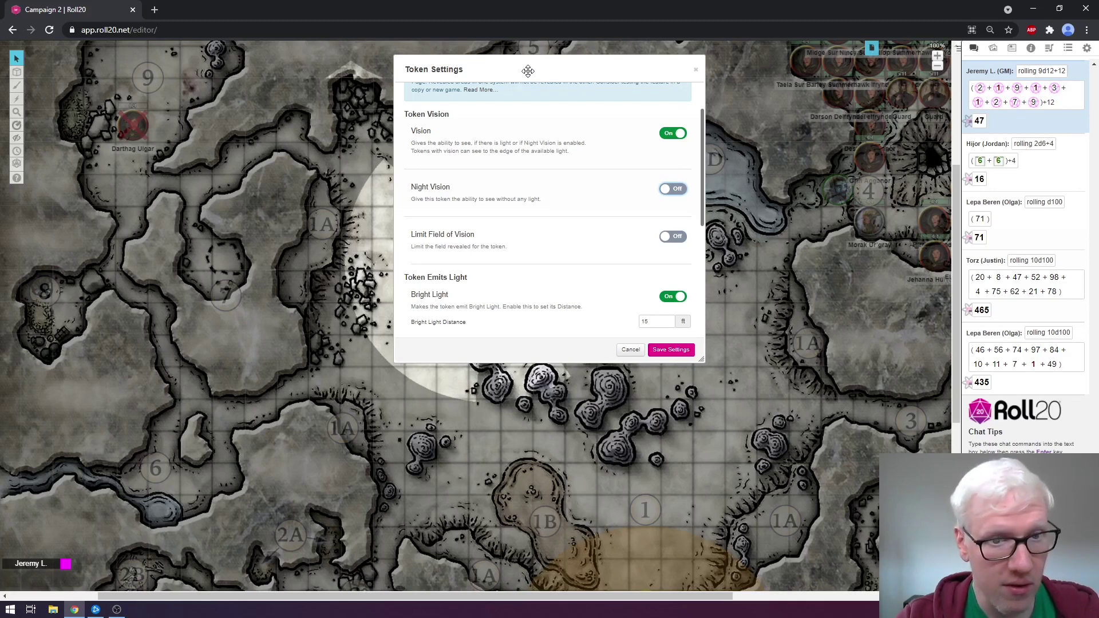
# Step: Turn on Limit Field of Vision for the token and select its Center value of 0
pyautogui.moveTo(528, 70); pyautogui.dragTo(801, 192)
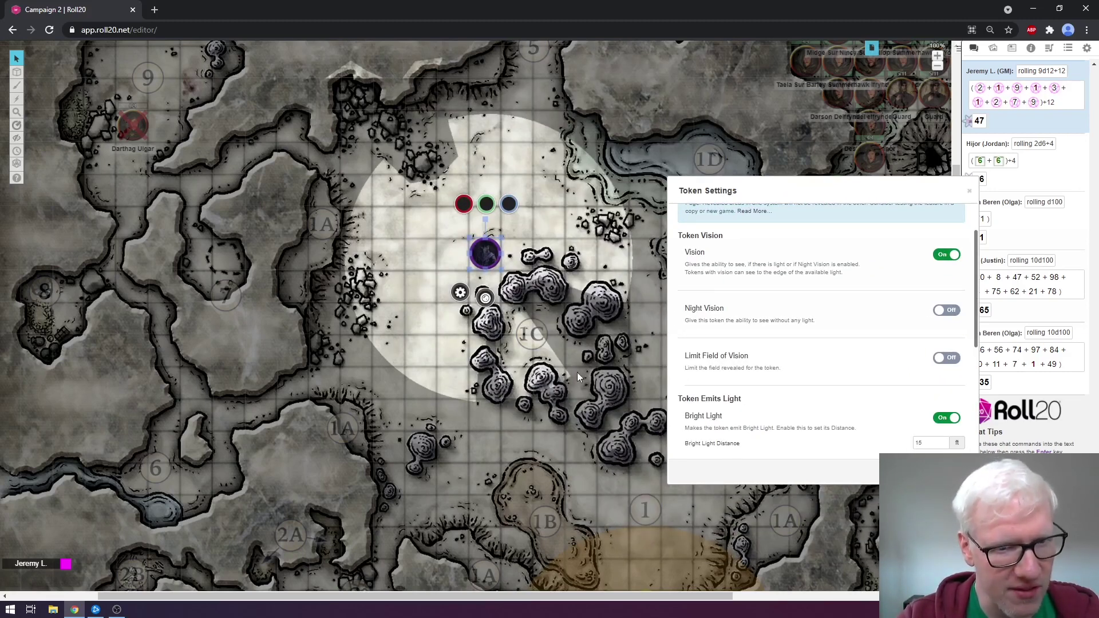
pyautogui.moveTo(826, 184); pyautogui.dragTo(600, 77)
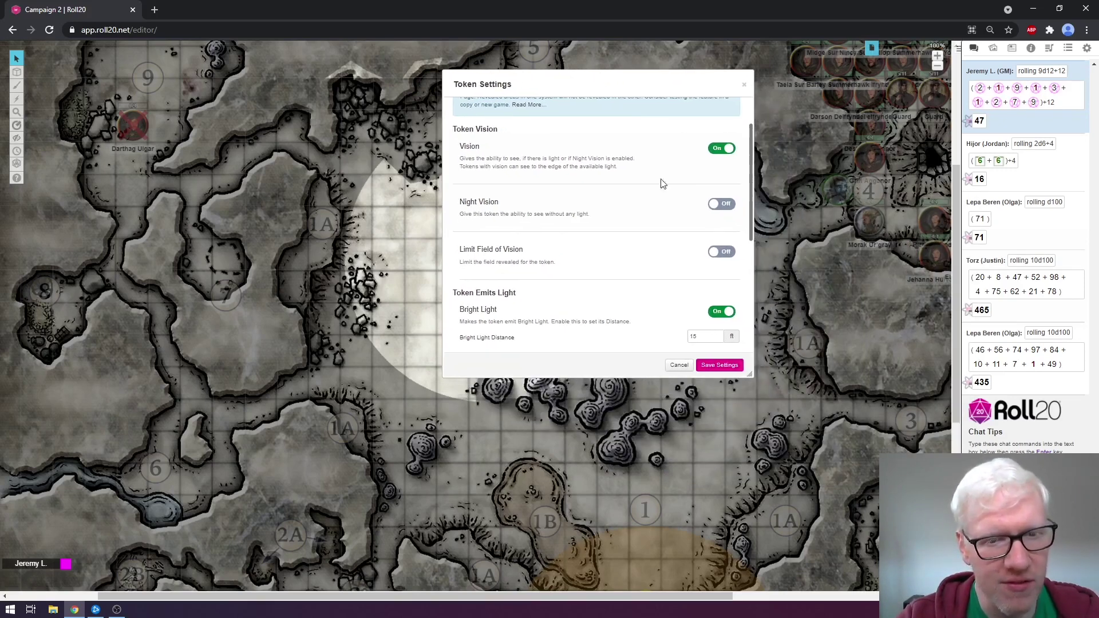
pyautogui.click(718, 250)
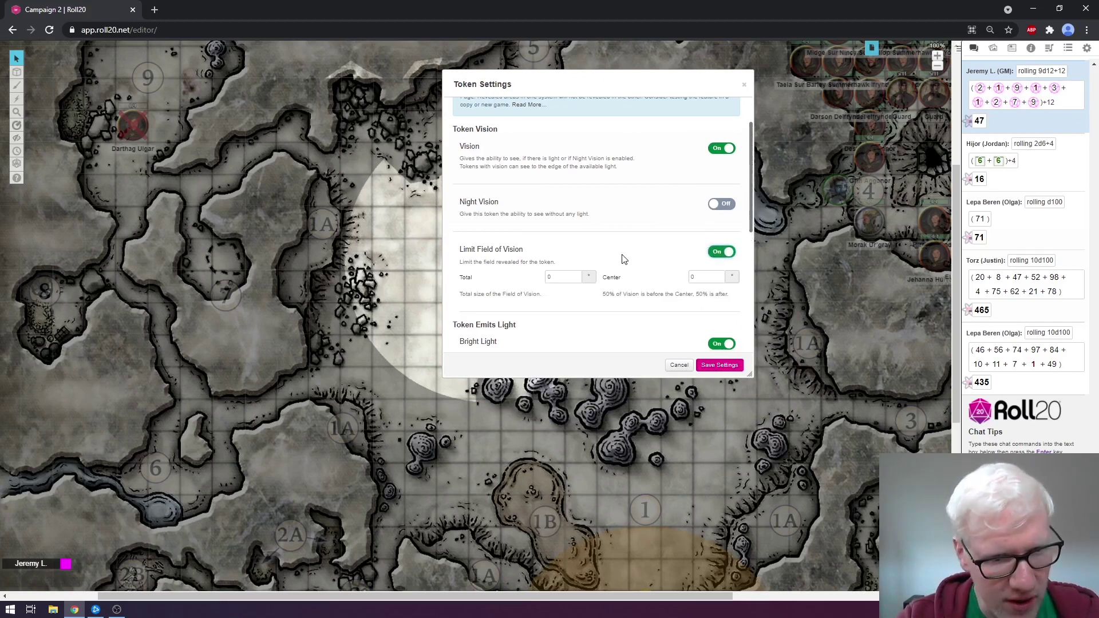
pyautogui.scroll(-1, 623, 257)
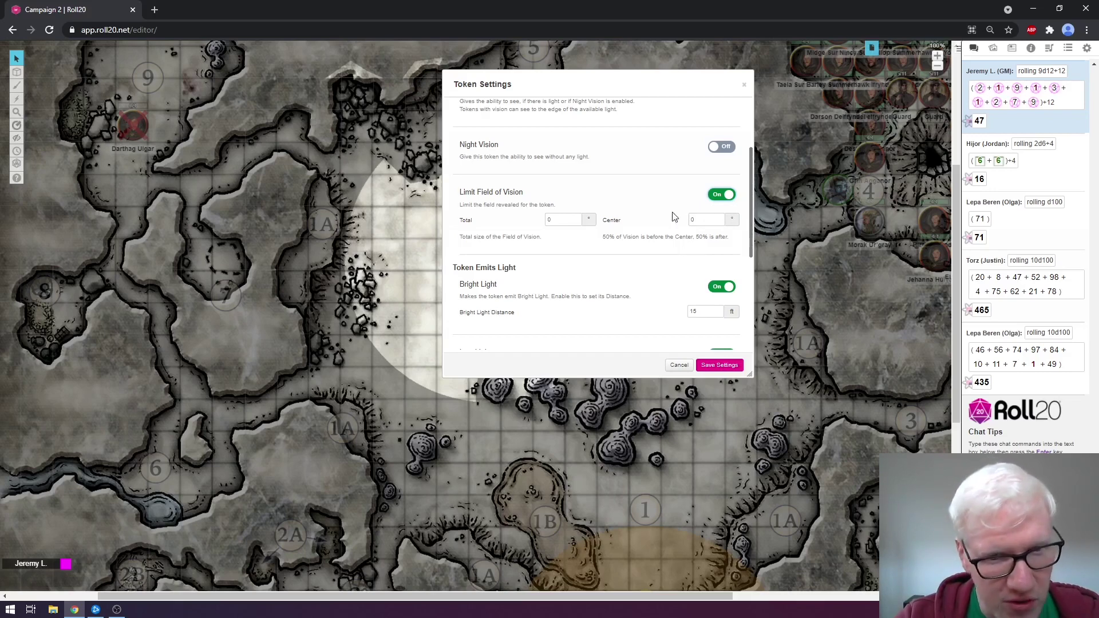
pyautogui.doubleClick(707, 224)
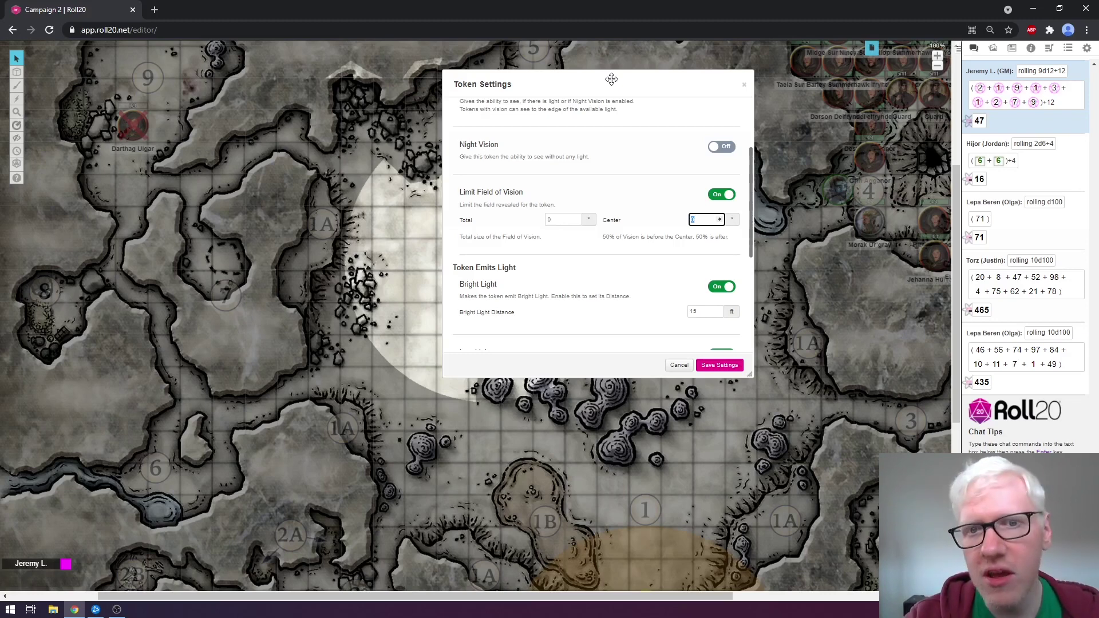
pyautogui.scroll(-3, 605, 175)
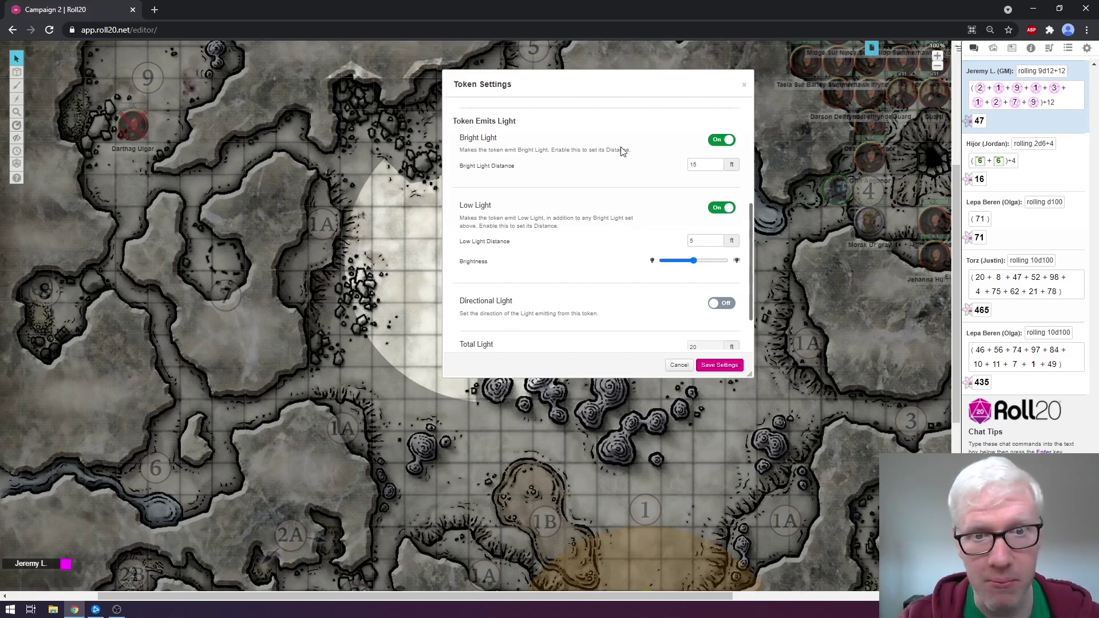
pyautogui.doubleClick(695, 165)
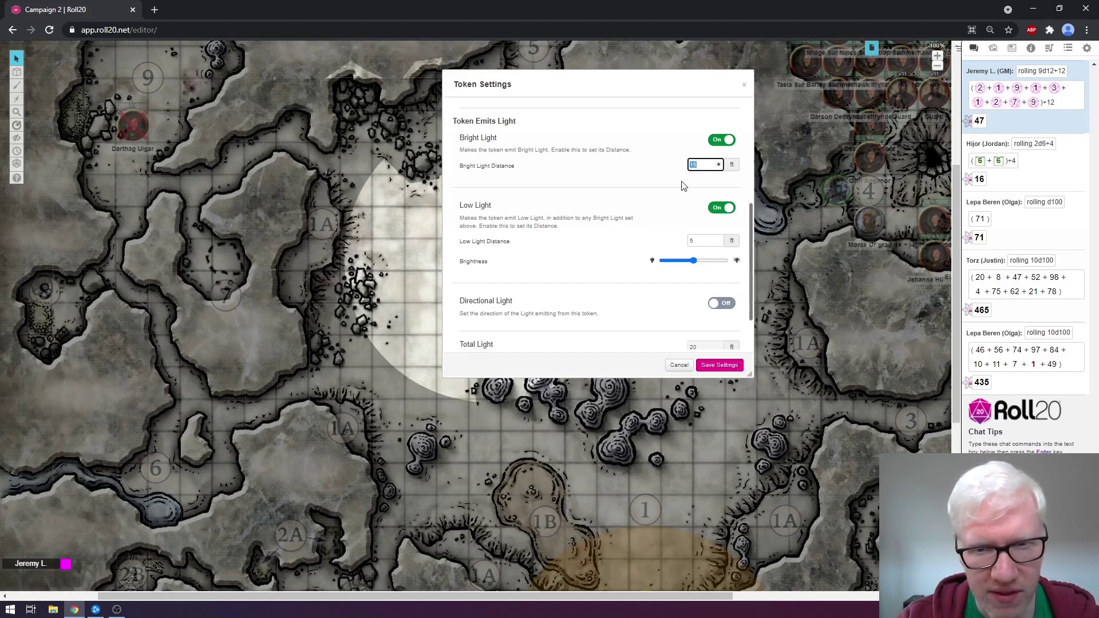
pyautogui.doubleClick(693, 240)
pyautogui.click(650, 229)
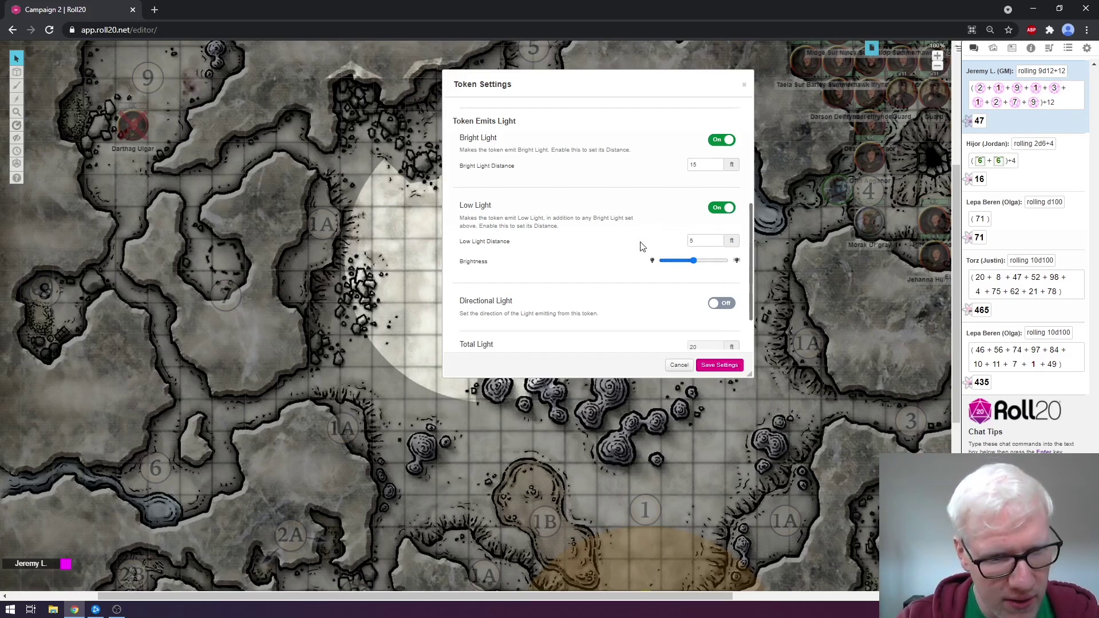
pyautogui.scroll(-1, 640, 240)
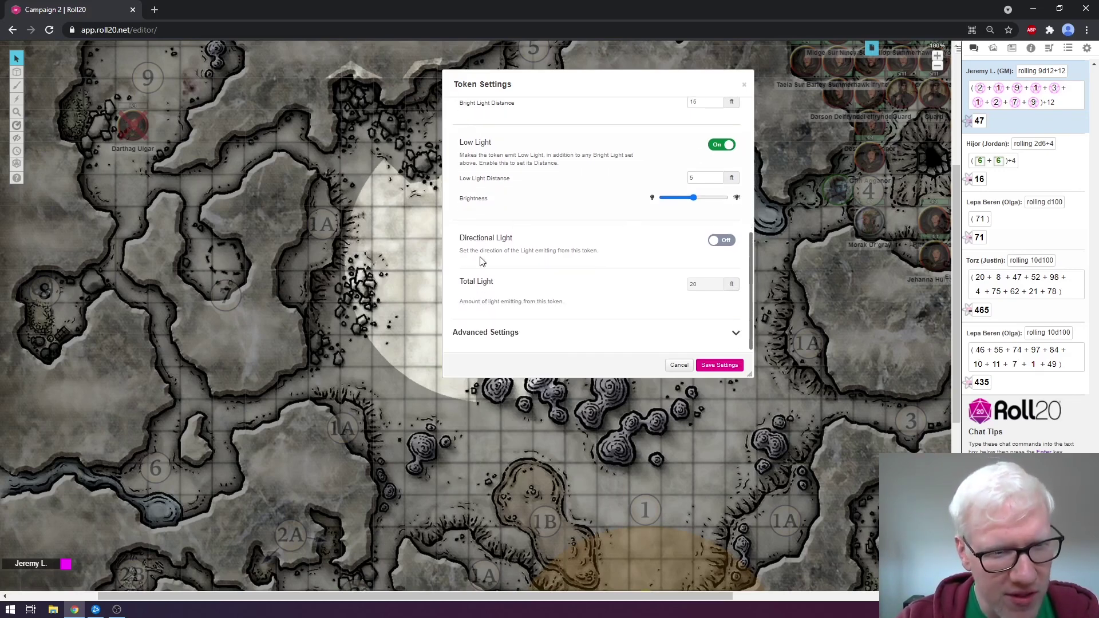
# Step: Switch the token's Directional Light on and then back off
pyautogui.click(721, 241)
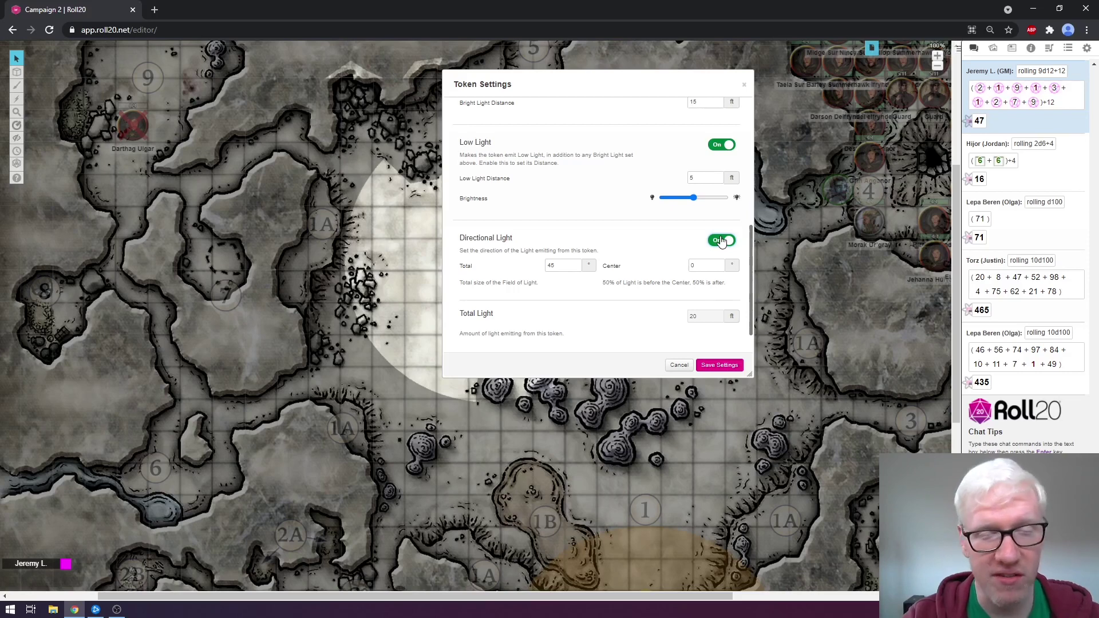
pyautogui.scroll(5, 724, 240)
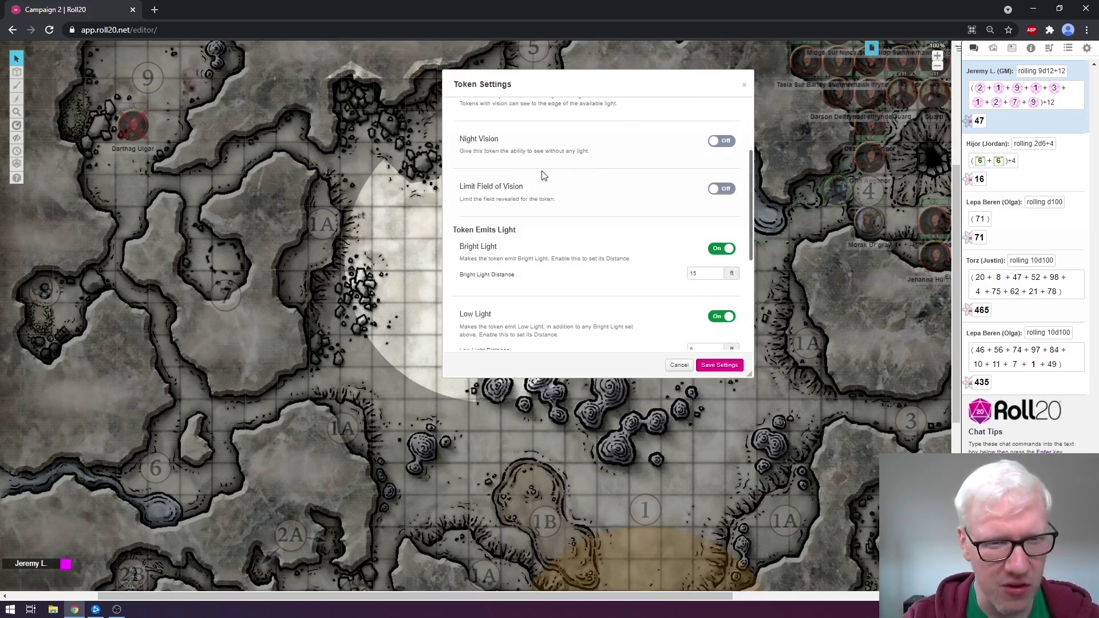
pyautogui.scroll(-5, 595, 209)
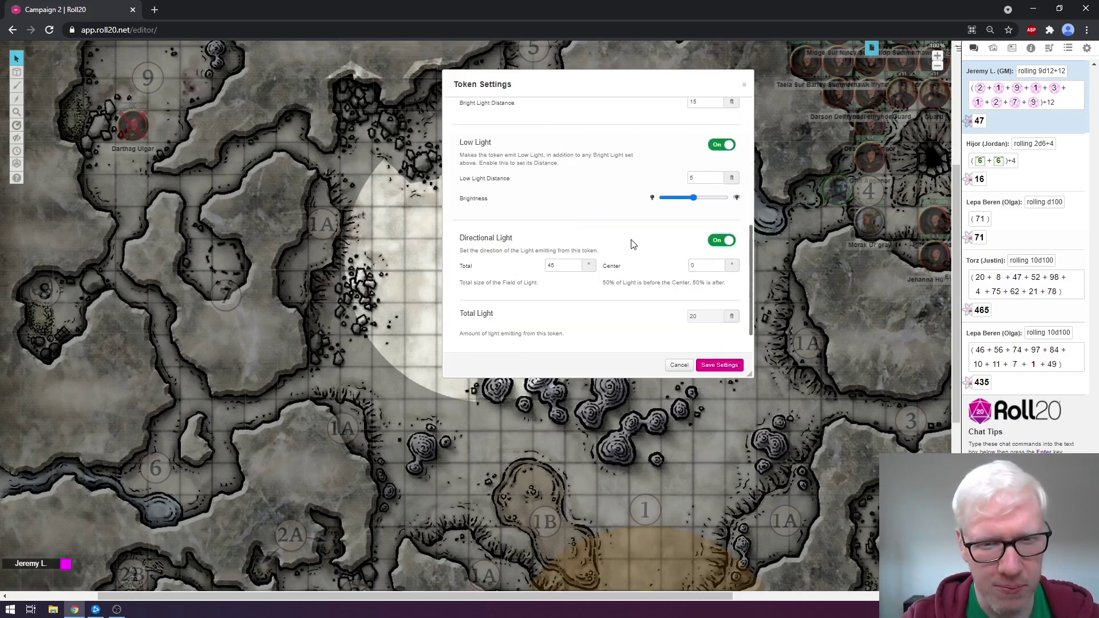
pyautogui.click(721, 242)
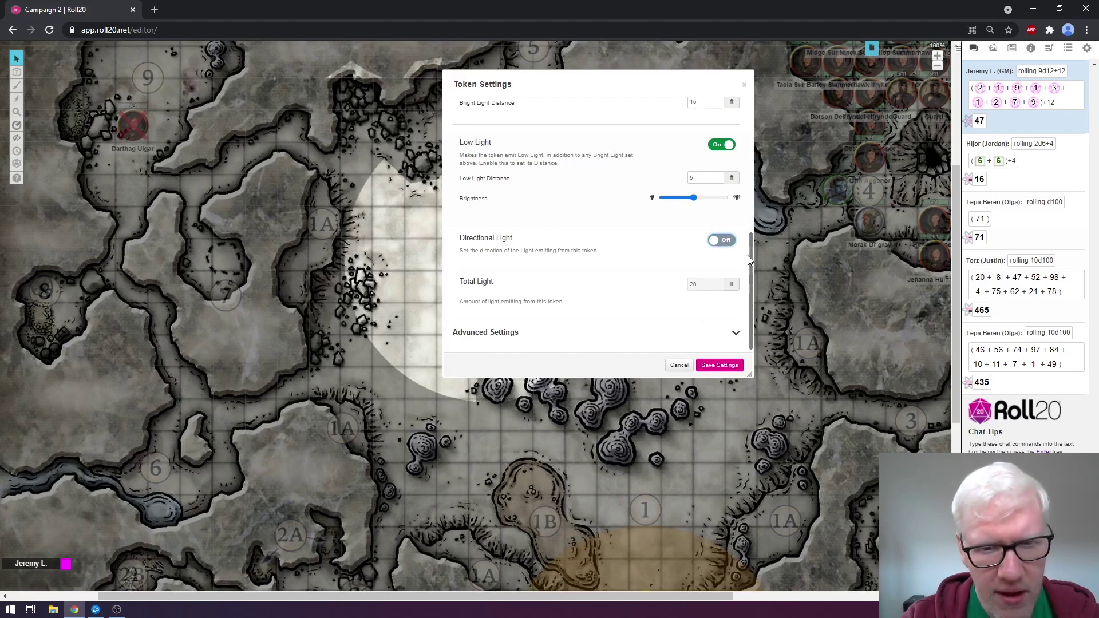
pyautogui.click(711, 287)
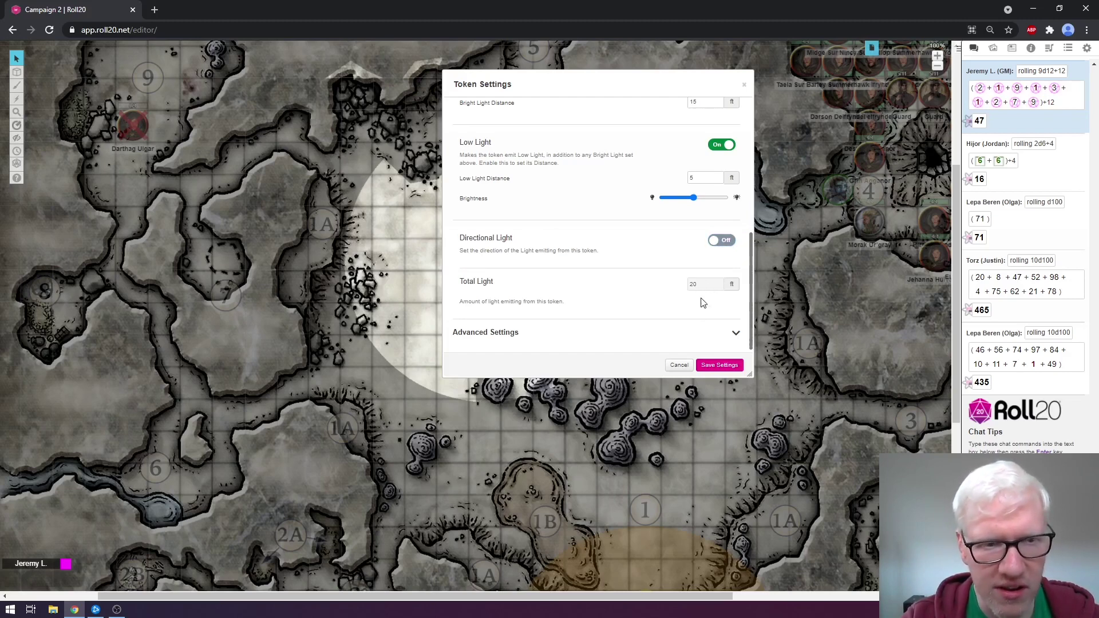
# Step: Expand the token's Advanced Settings to reveal the 100% Light Multiplier
pyautogui.scroll(5, 699, 292)
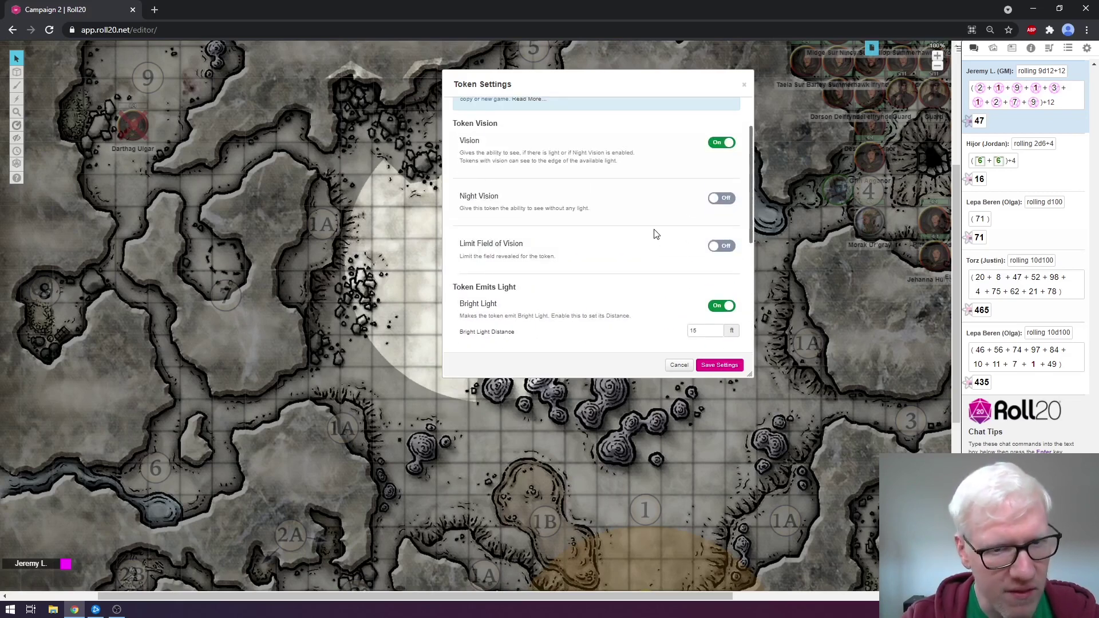
pyautogui.scroll(-5, 687, 236)
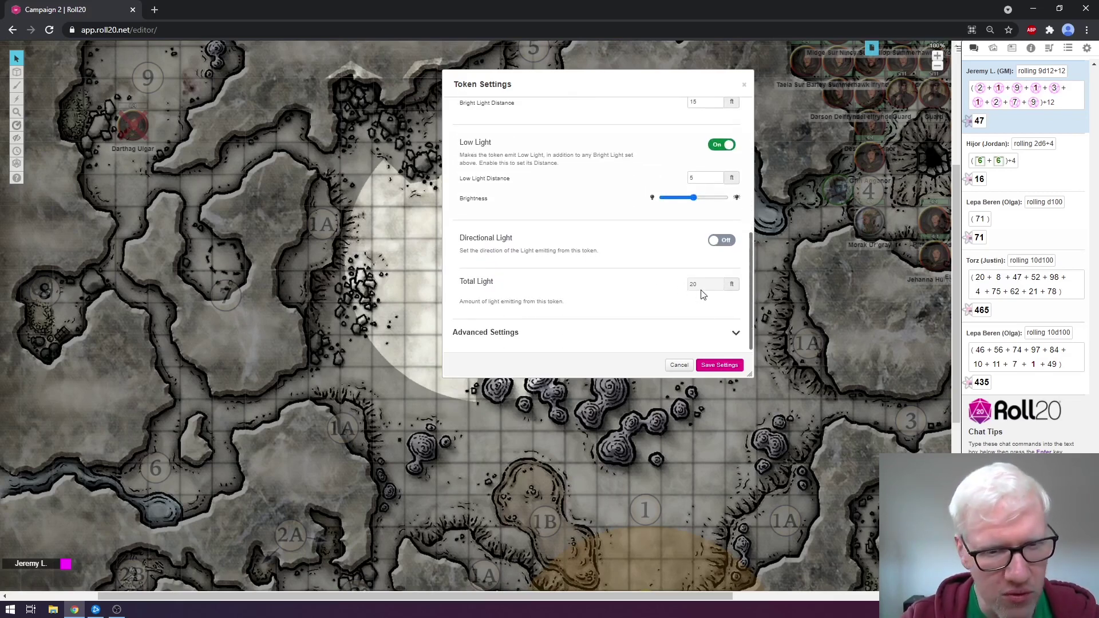
pyautogui.click(547, 335)
# Step: Leave the Light Multiplier at 100% and save the token settings with Enter
pyautogui.scroll(-1, 587, 324)
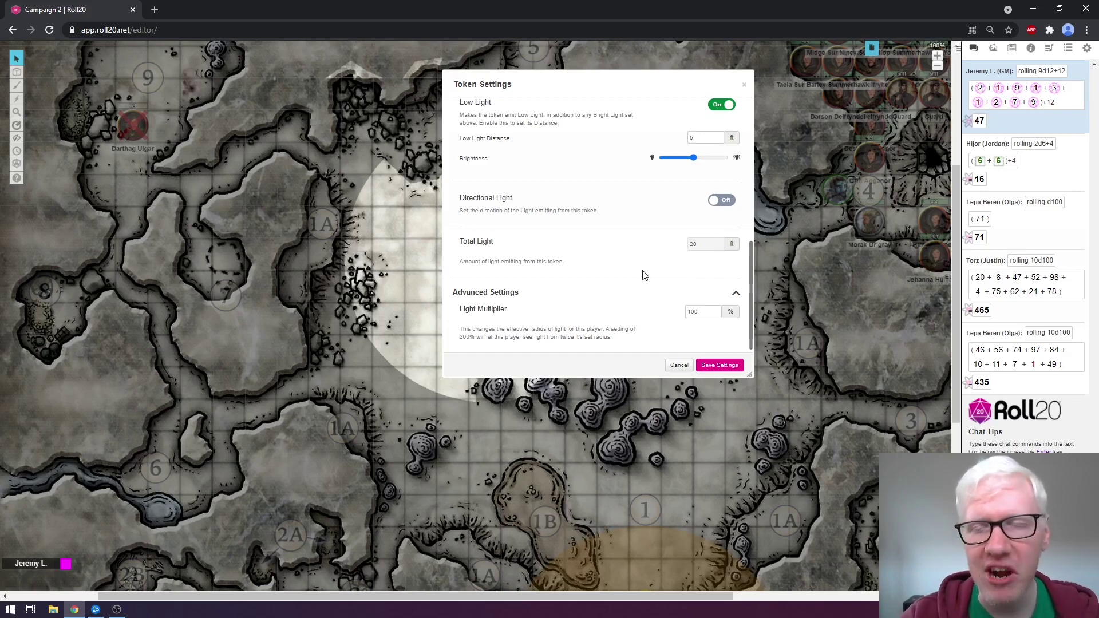
pyautogui.scroll(5, 635, 269)
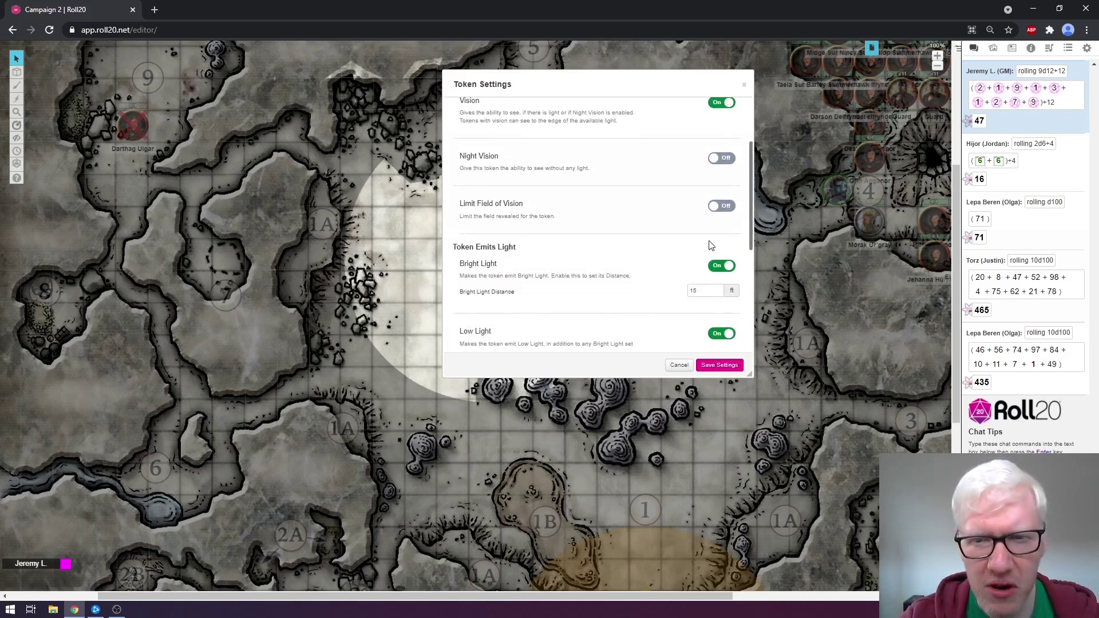
pyautogui.scroll(-2, 687, 263)
pyautogui.scroll(2, 675, 295)
pyautogui.scroll(-5, 677, 299)
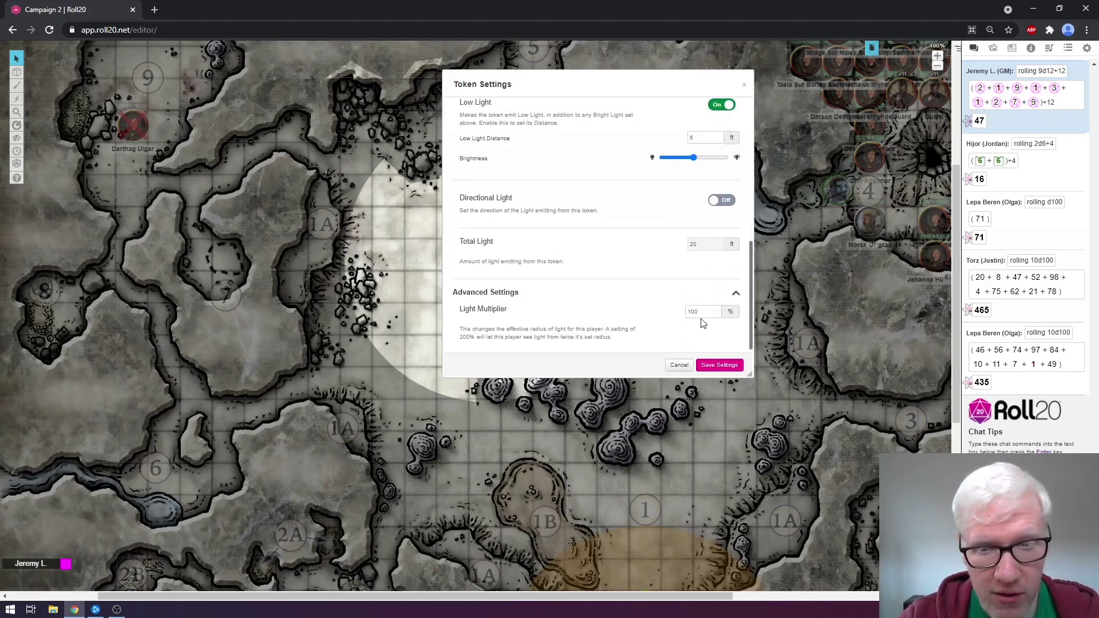
pyautogui.doubleClick(710, 315)
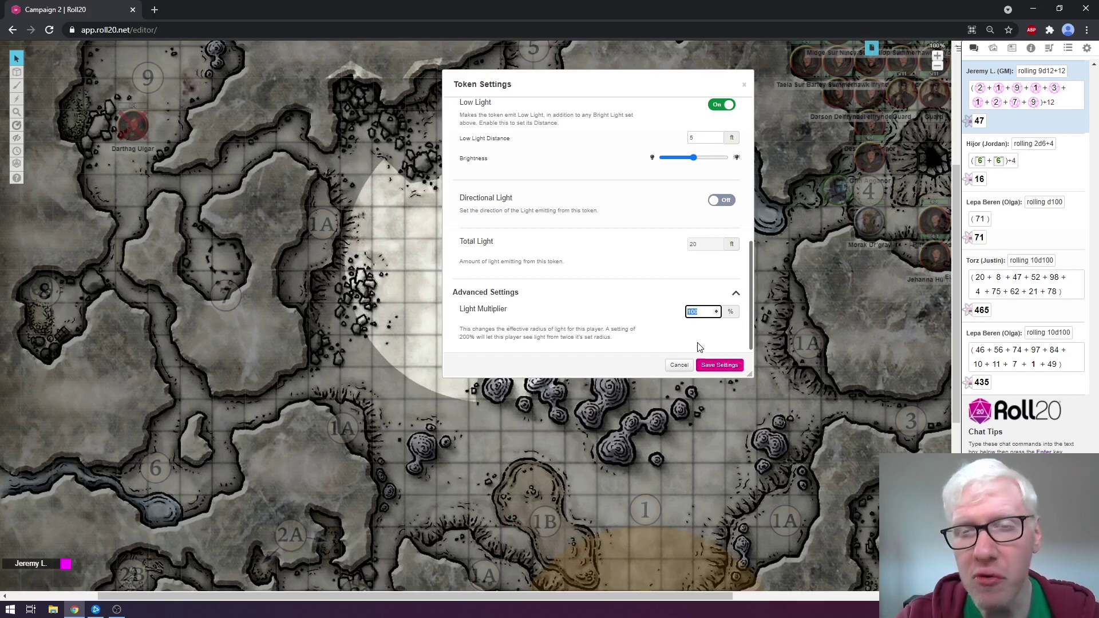
pyautogui.scroll(4, 658, 286)
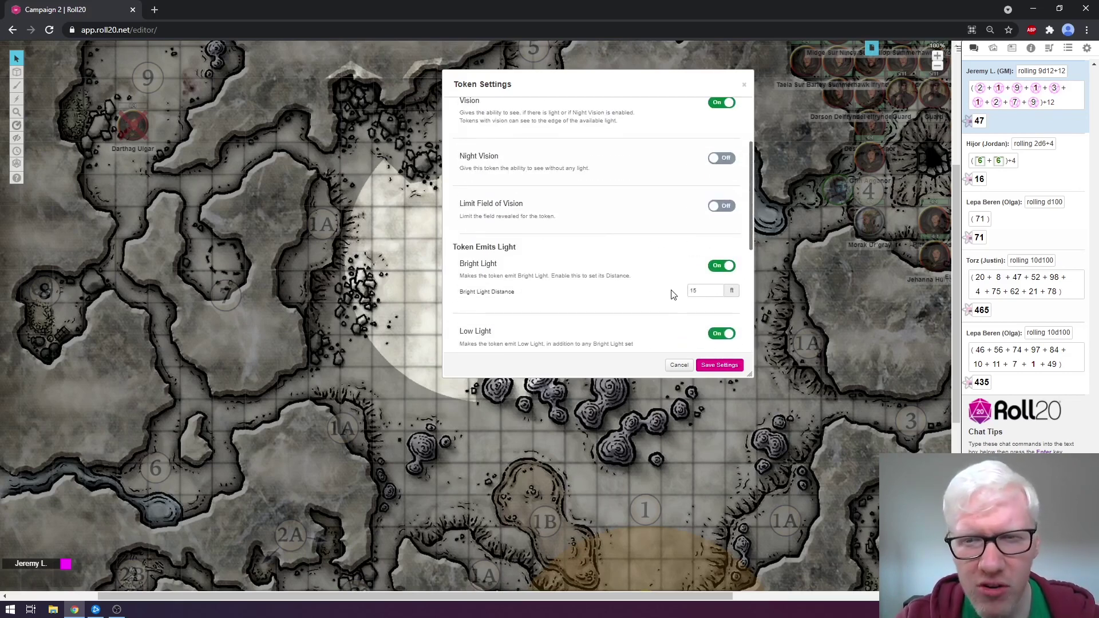
pyautogui.scroll(-2, 673, 293)
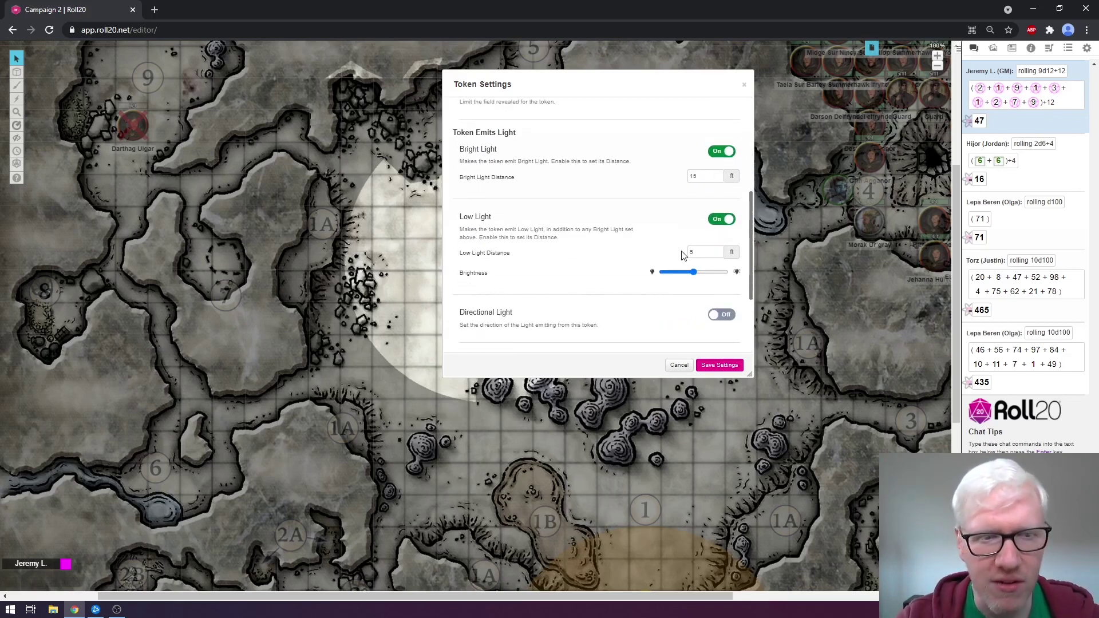
pyautogui.scroll(-2, 681, 254)
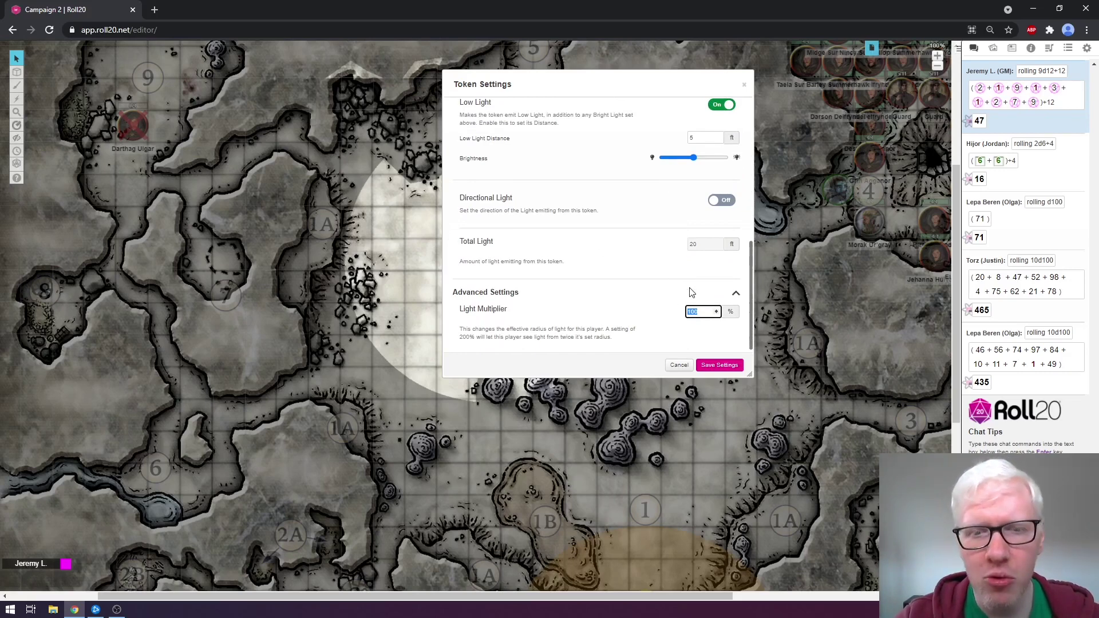
pyautogui.click(698, 309)
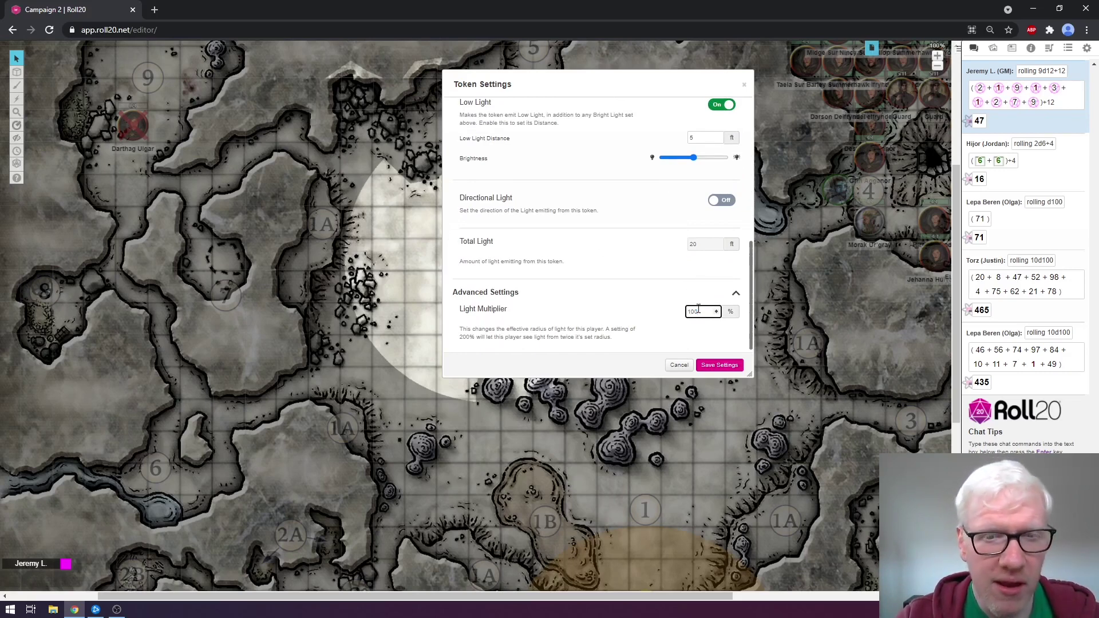
pyautogui.press('Return')
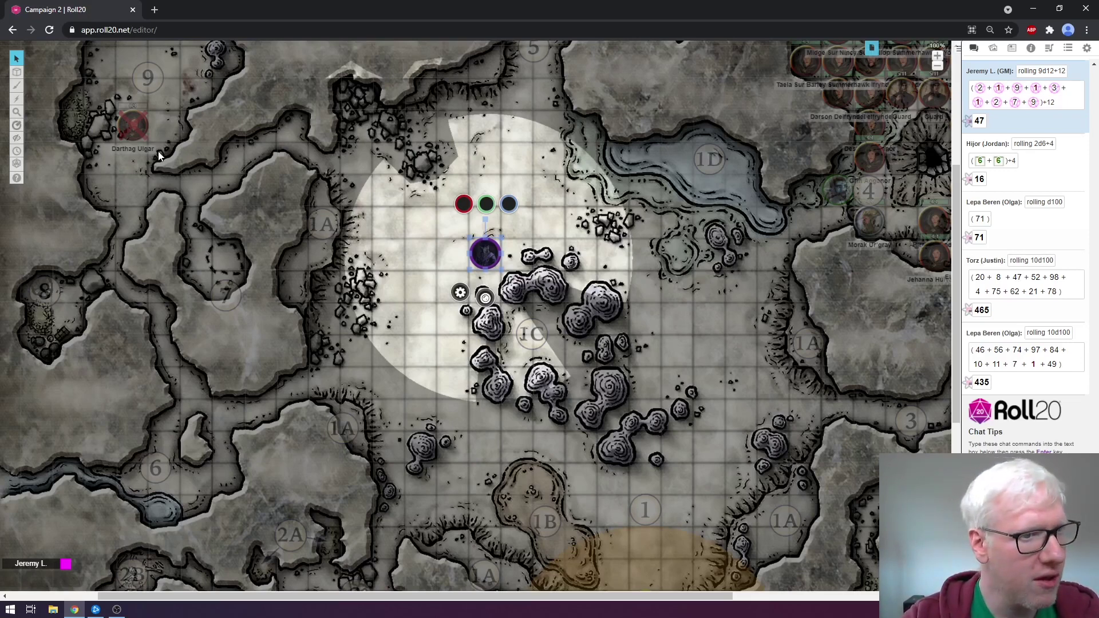
# Step: Switch to the Dynamic Lighting layer and center the view on the lit area, pinging the rocks near 1C
pyautogui.moveTo(16, 72)
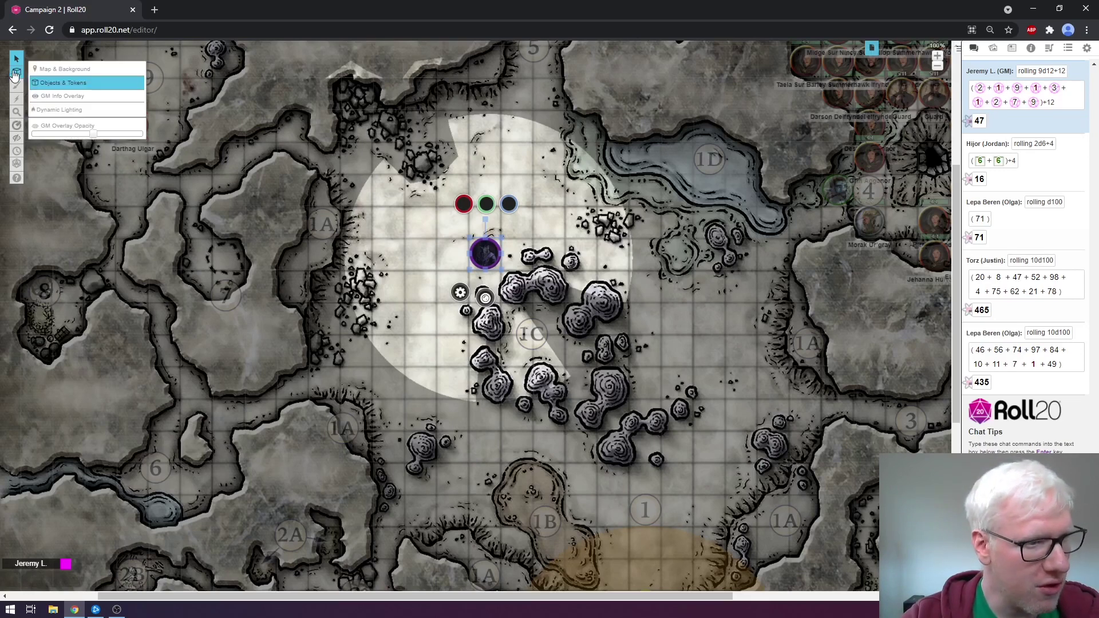
pyautogui.click(121, 110)
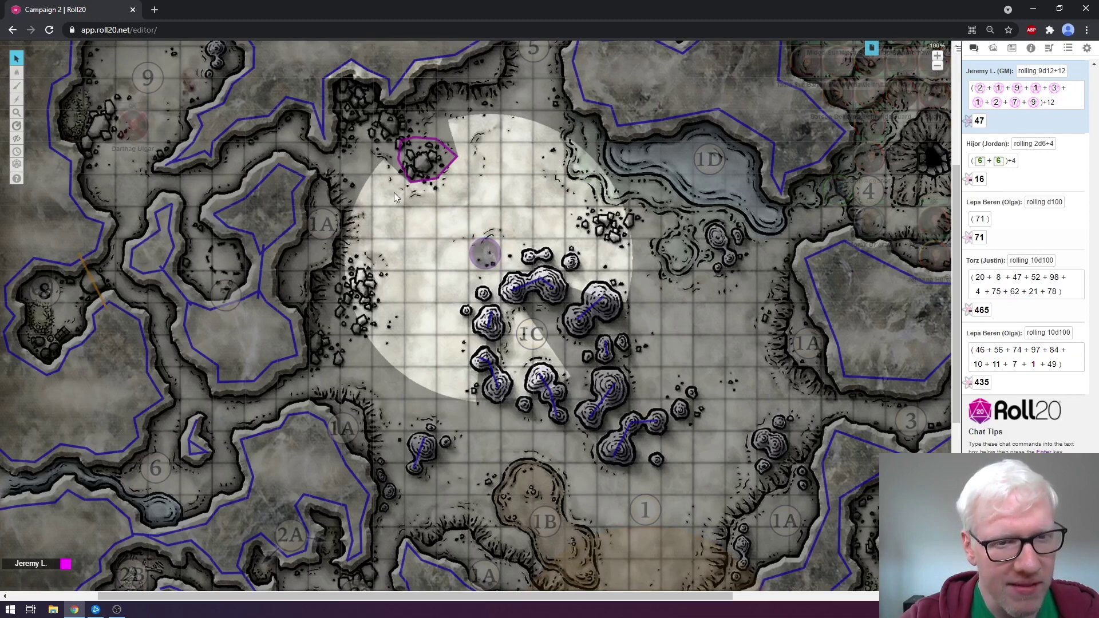
pyautogui.scroll(-3, 470, 103)
pyautogui.scroll(3, 545, 224)
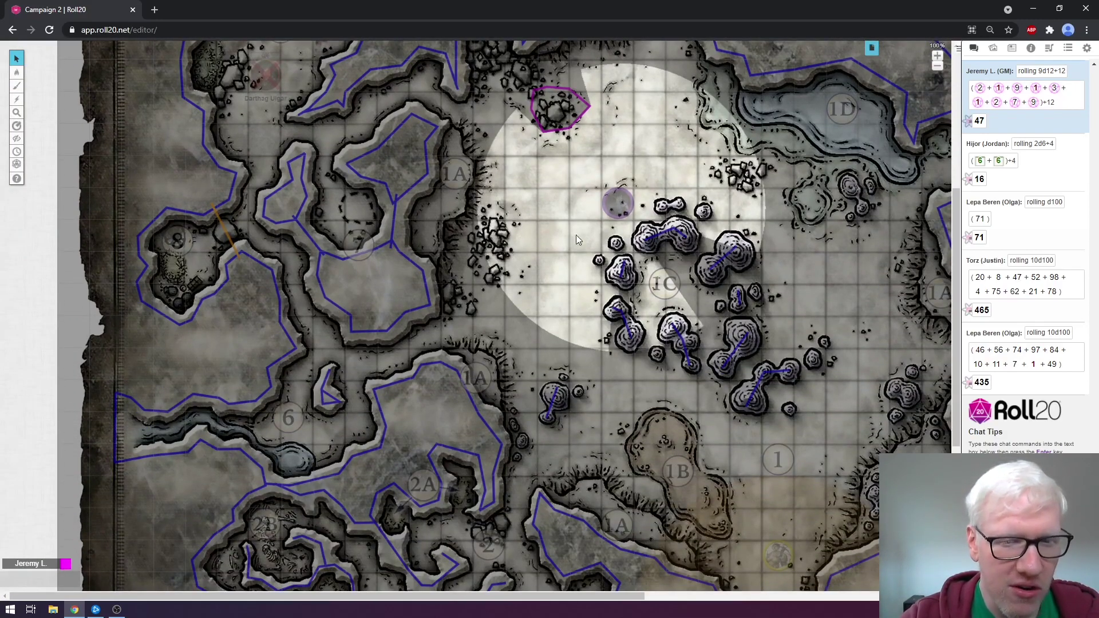
pyautogui.moveTo(576, 239); pyautogui.dragTo(610, 266)
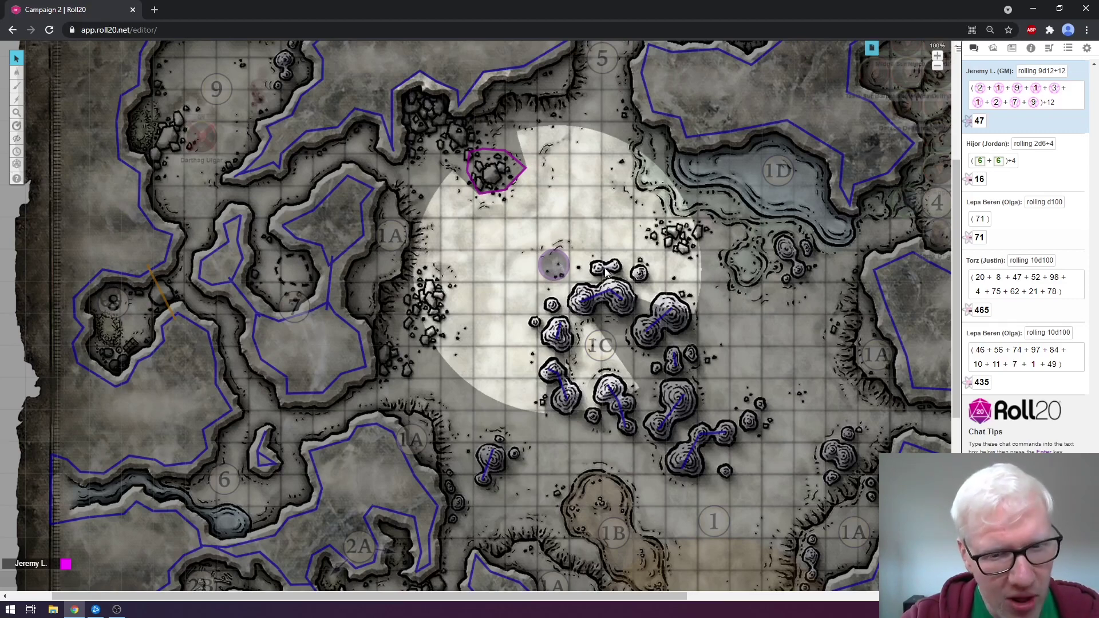
pyautogui.click(616, 326)
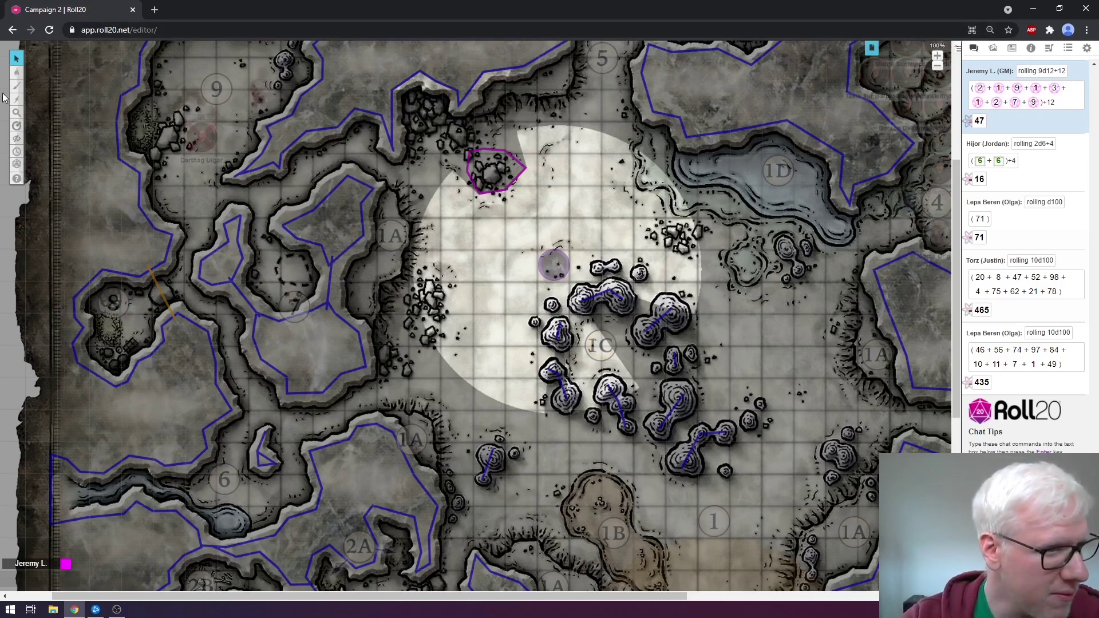
pyautogui.moveTo(17, 87)
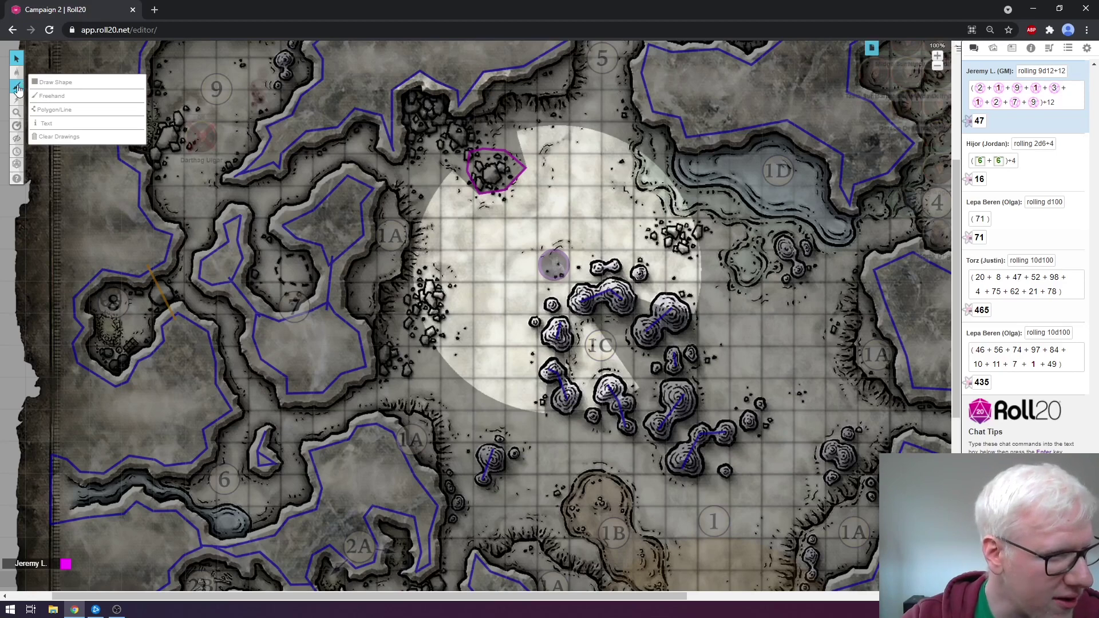
# Step: Draw a straight wall across the passage near area 5 and move the purple token up toward it
pyautogui.click(113, 115)
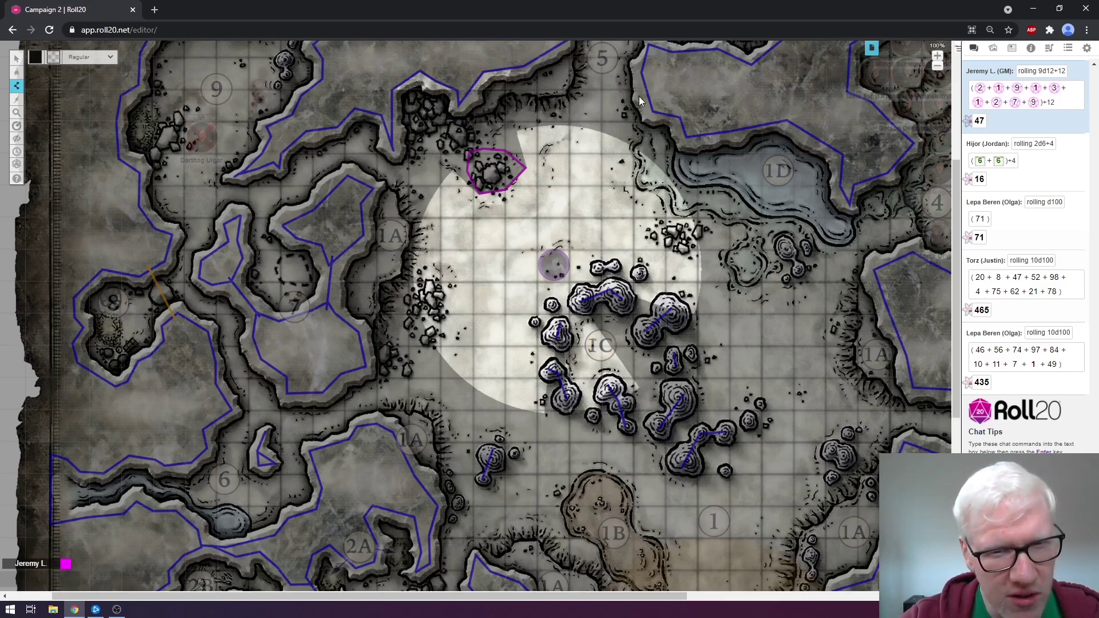
pyautogui.click(547, 85)
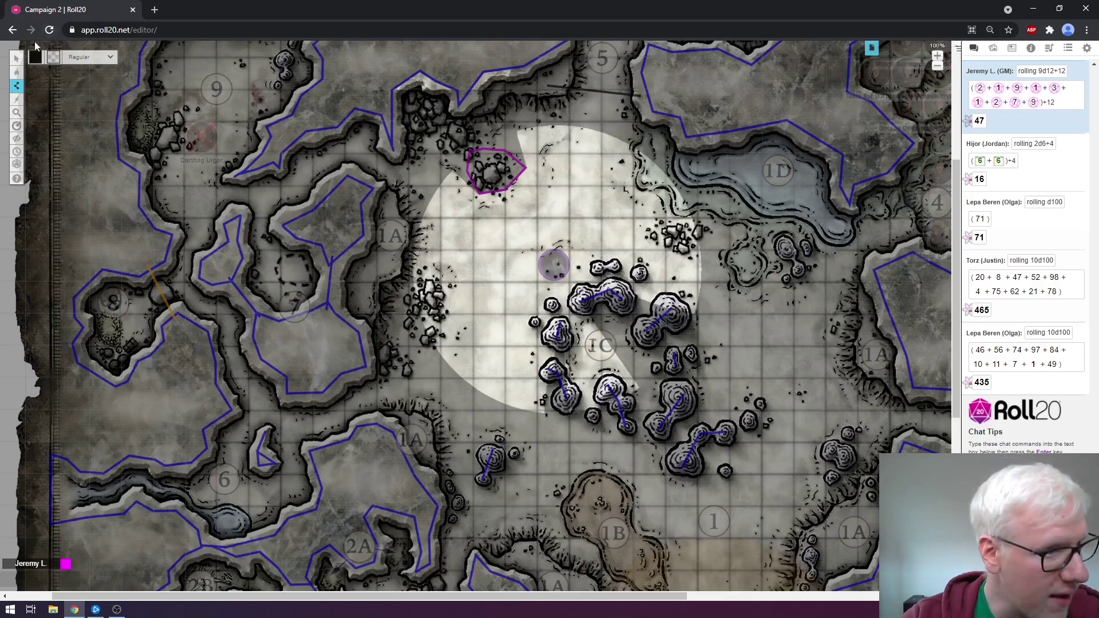
pyautogui.moveTo(17, 72)
pyautogui.click(53, 84)
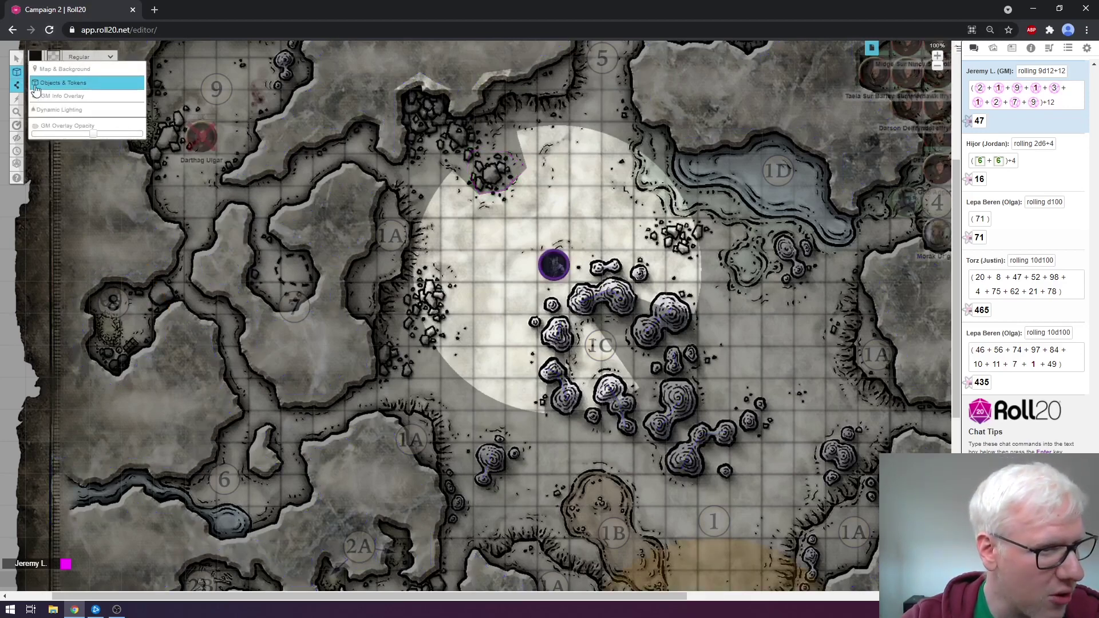
pyautogui.moveTo(562, 265); pyautogui.dragTo(601, 169)
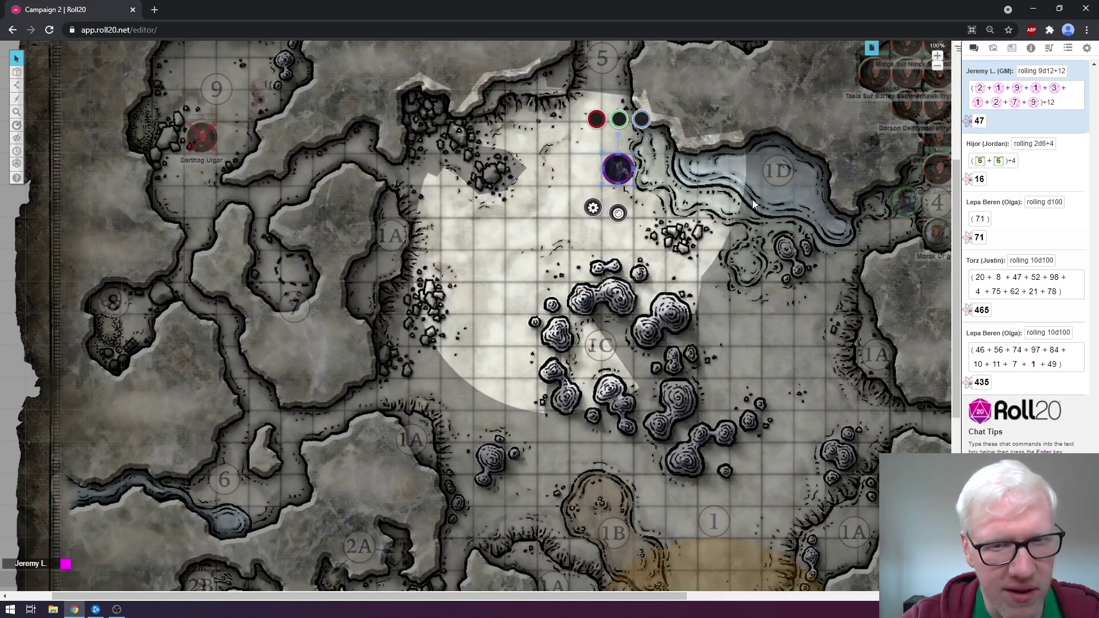
pyautogui.scroll(2, 546, 138)
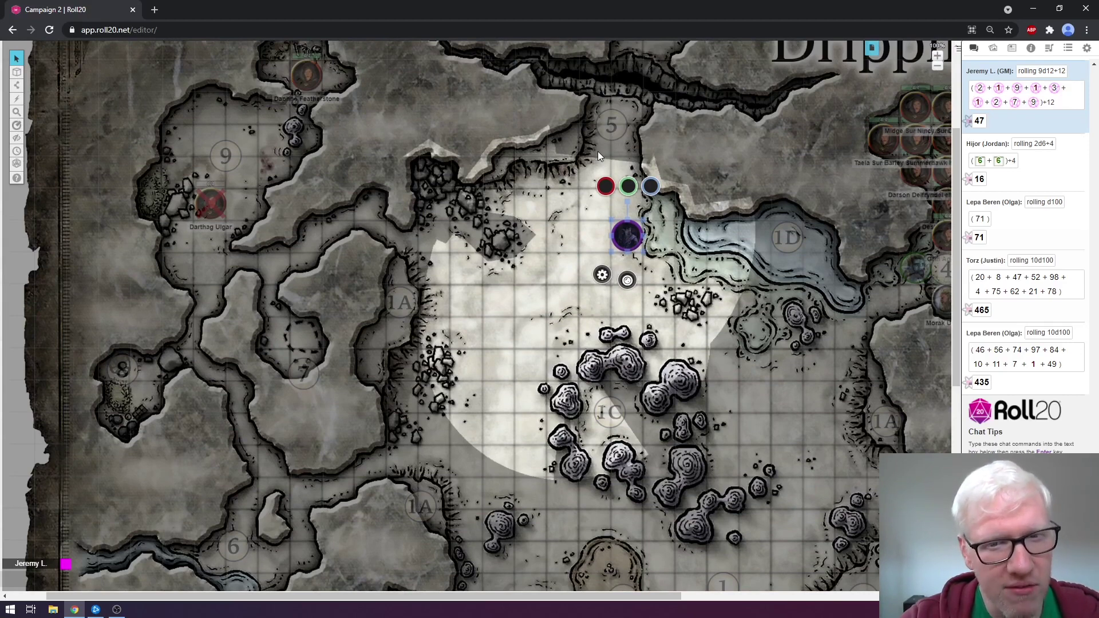
# Step: Shift the new wall east of area 5 and move the token into the passage at 5
pyautogui.moveTo(16, 72)
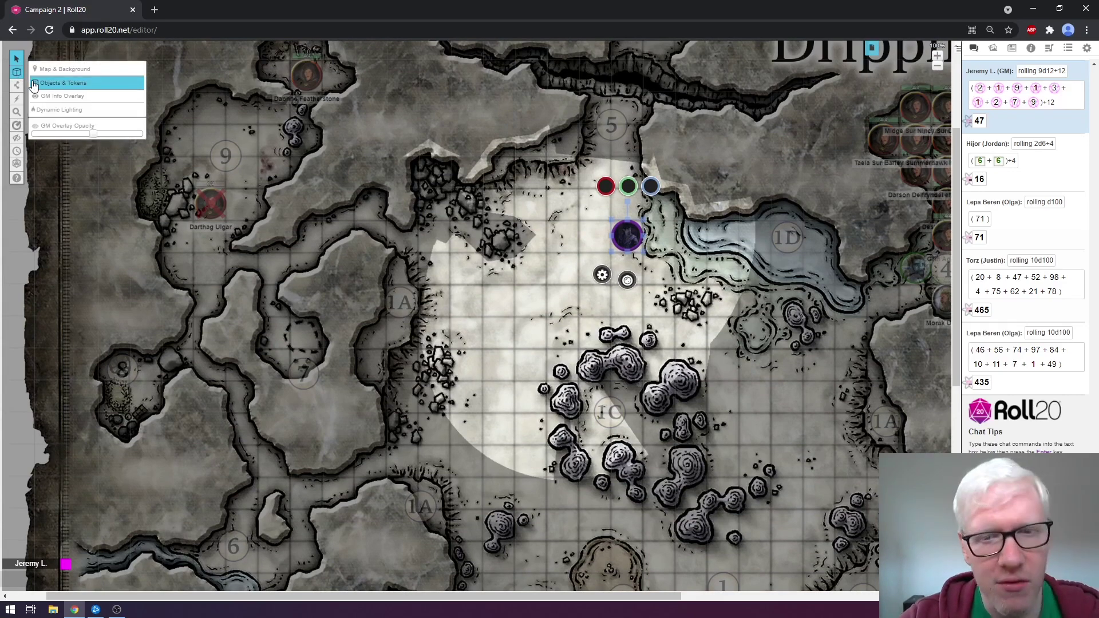
pyautogui.click(89, 111)
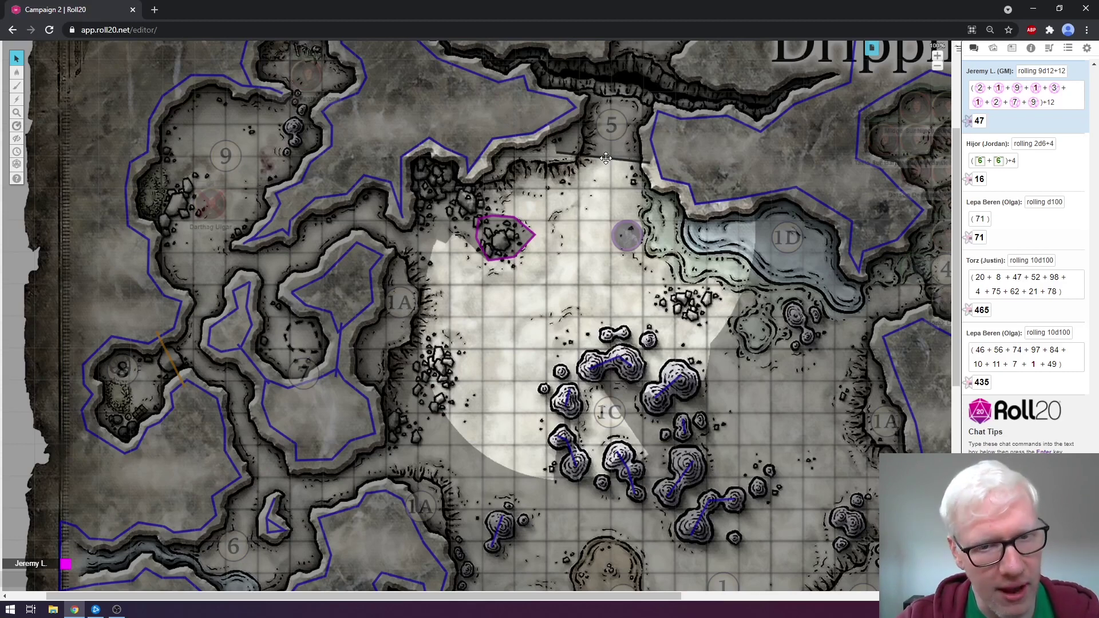
pyautogui.click(606, 158)
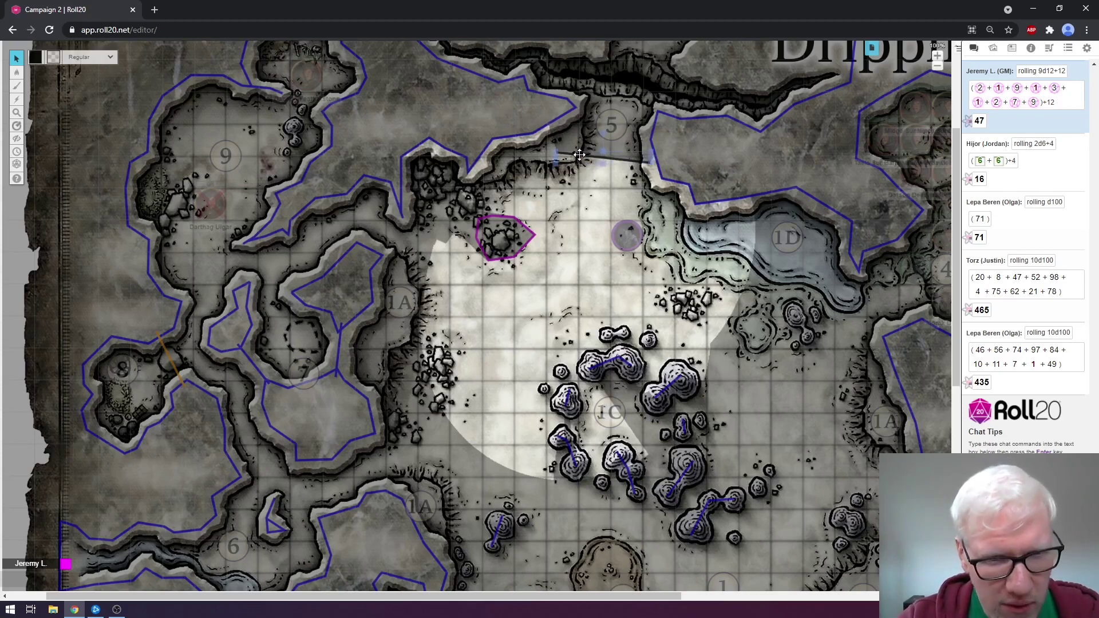
pyautogui.moveTo(579, 155); pyautogui.dragTo(711, 154)
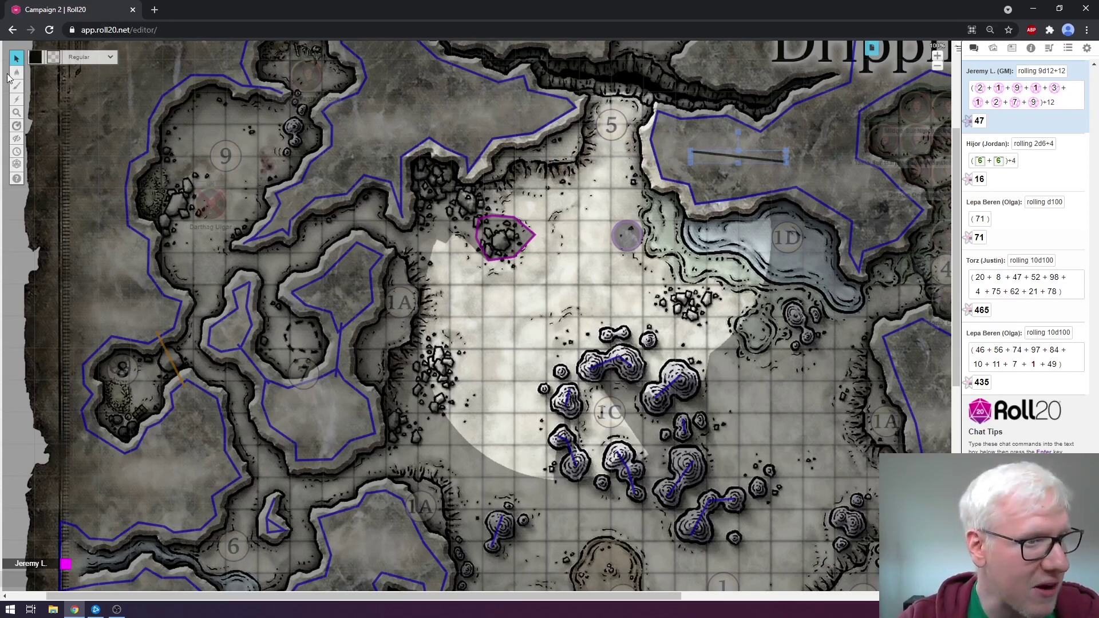
pyautogui.moveTo(18, 90)
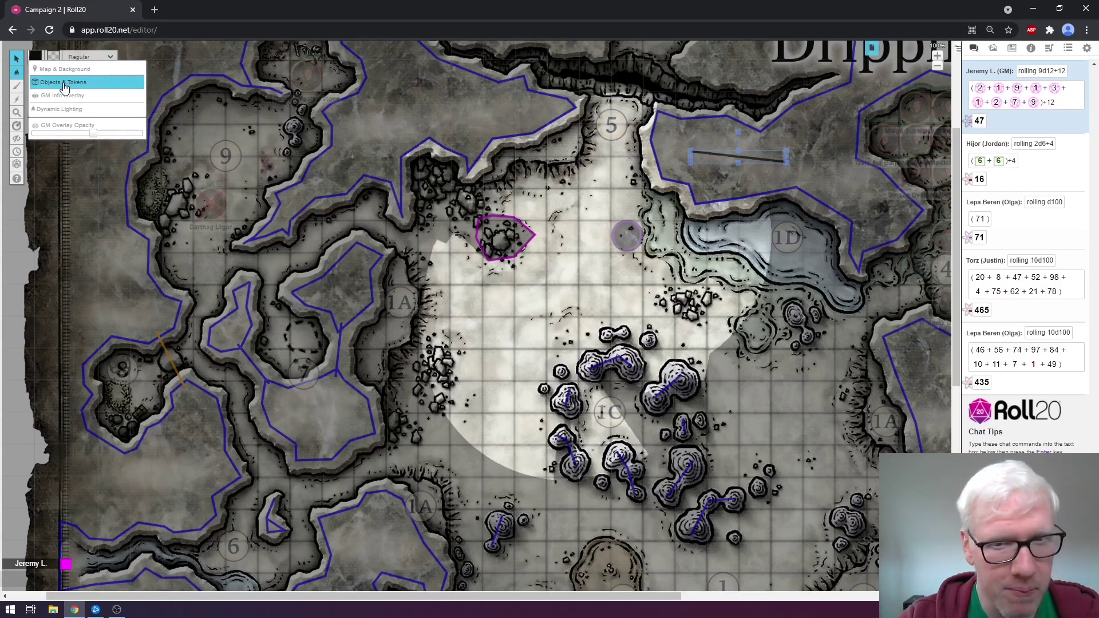
pyautogui.click(57, 79)
pyautogui.moveTo(627, 235); pyautogui.dragTo(616, 143)
pyautogui.scroll(1, 578, 286)
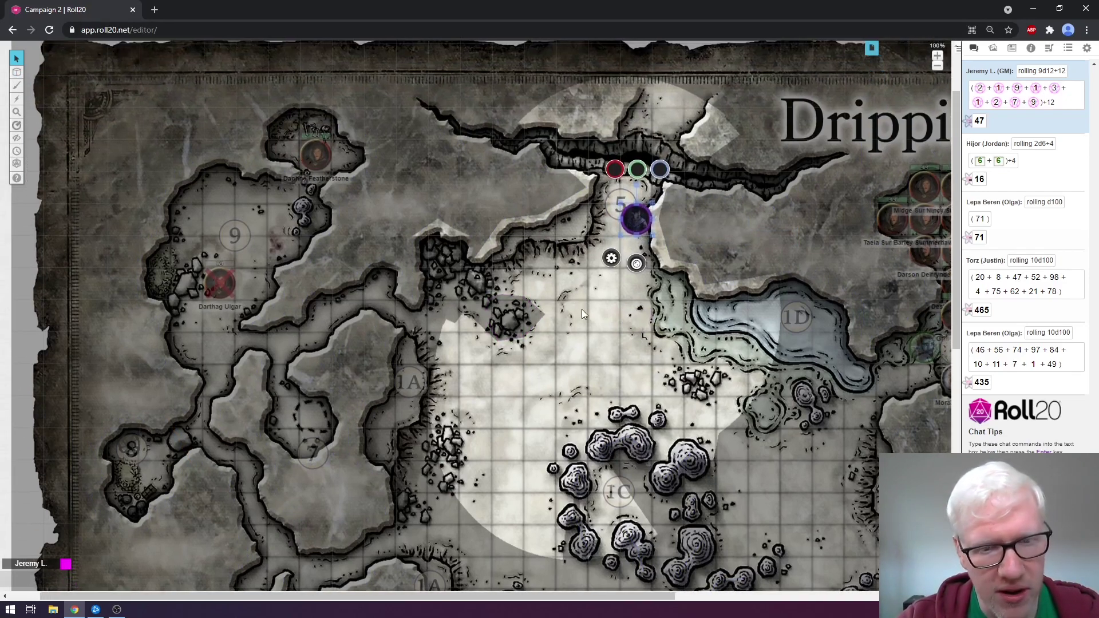
pyautogui.scroll(-1, 575, 297)
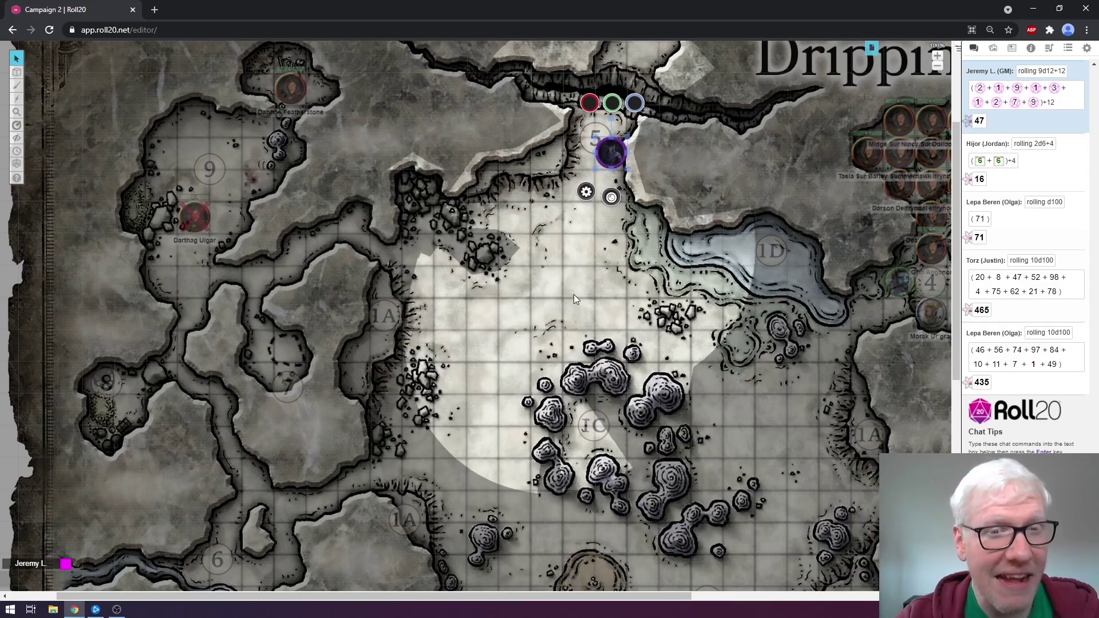